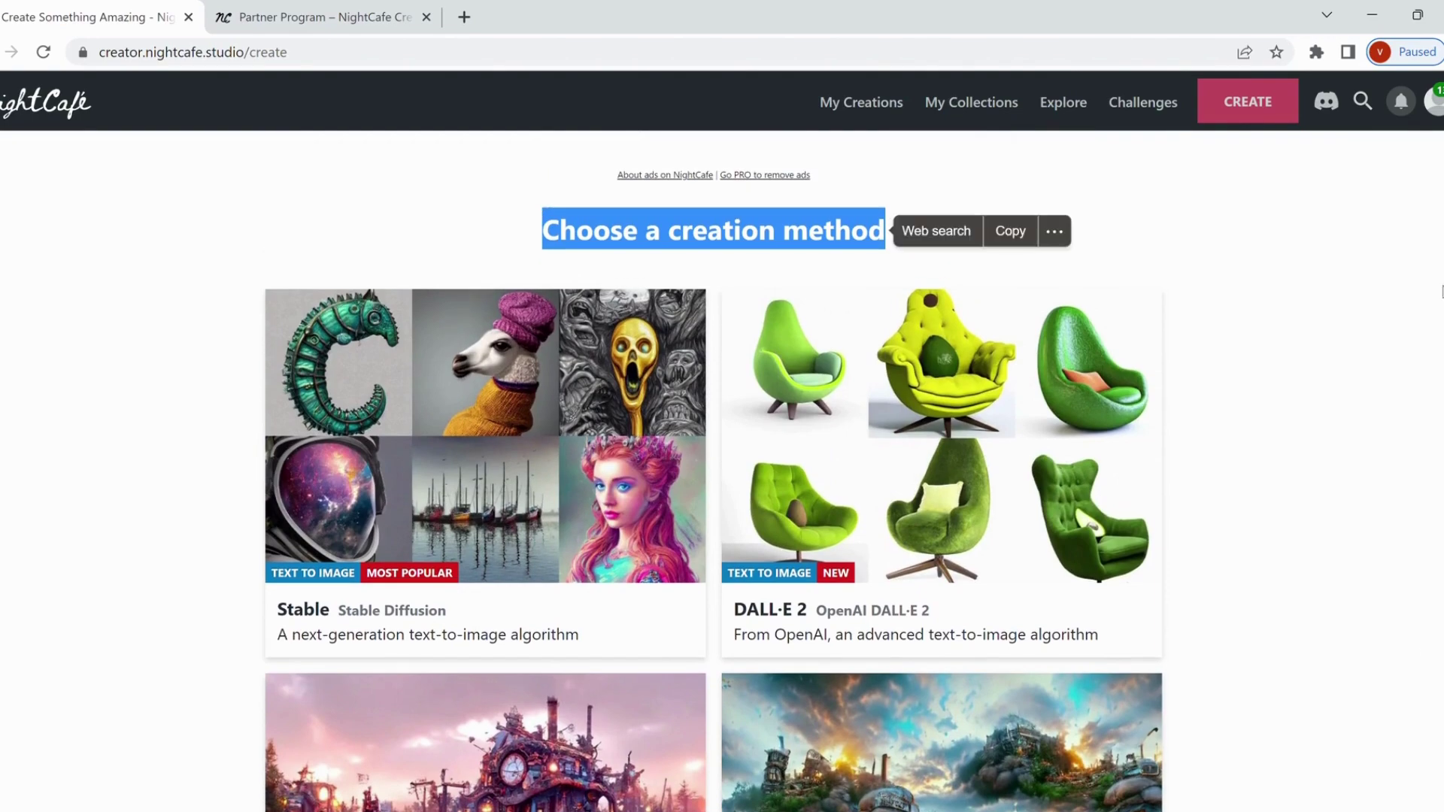
Look through the available creation methods and the Text To Image Algorithms descriptions.
scroll(319, 786, down, 8)
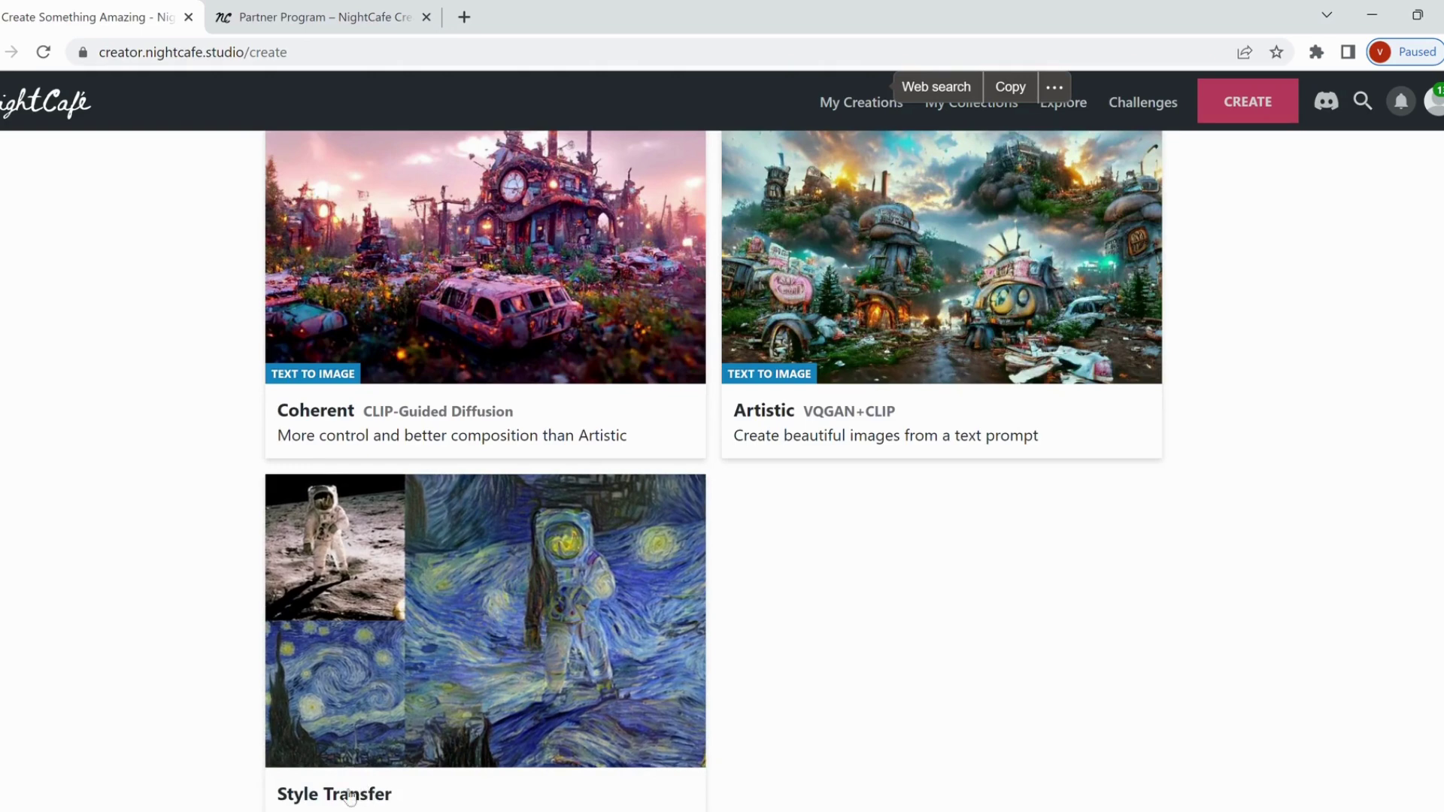
scroll(559, 734, down, 2)
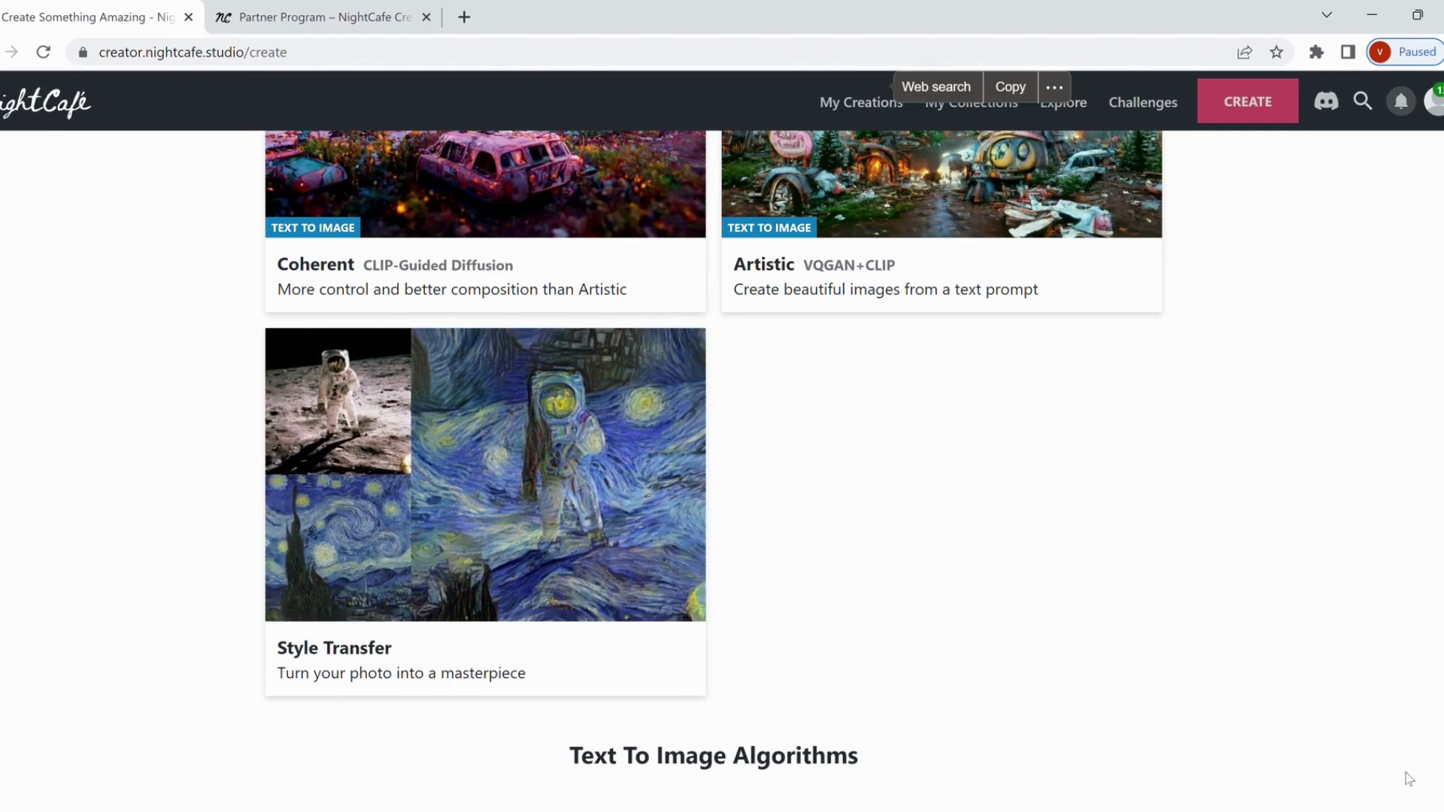
scroll(713, 467, down, 3)
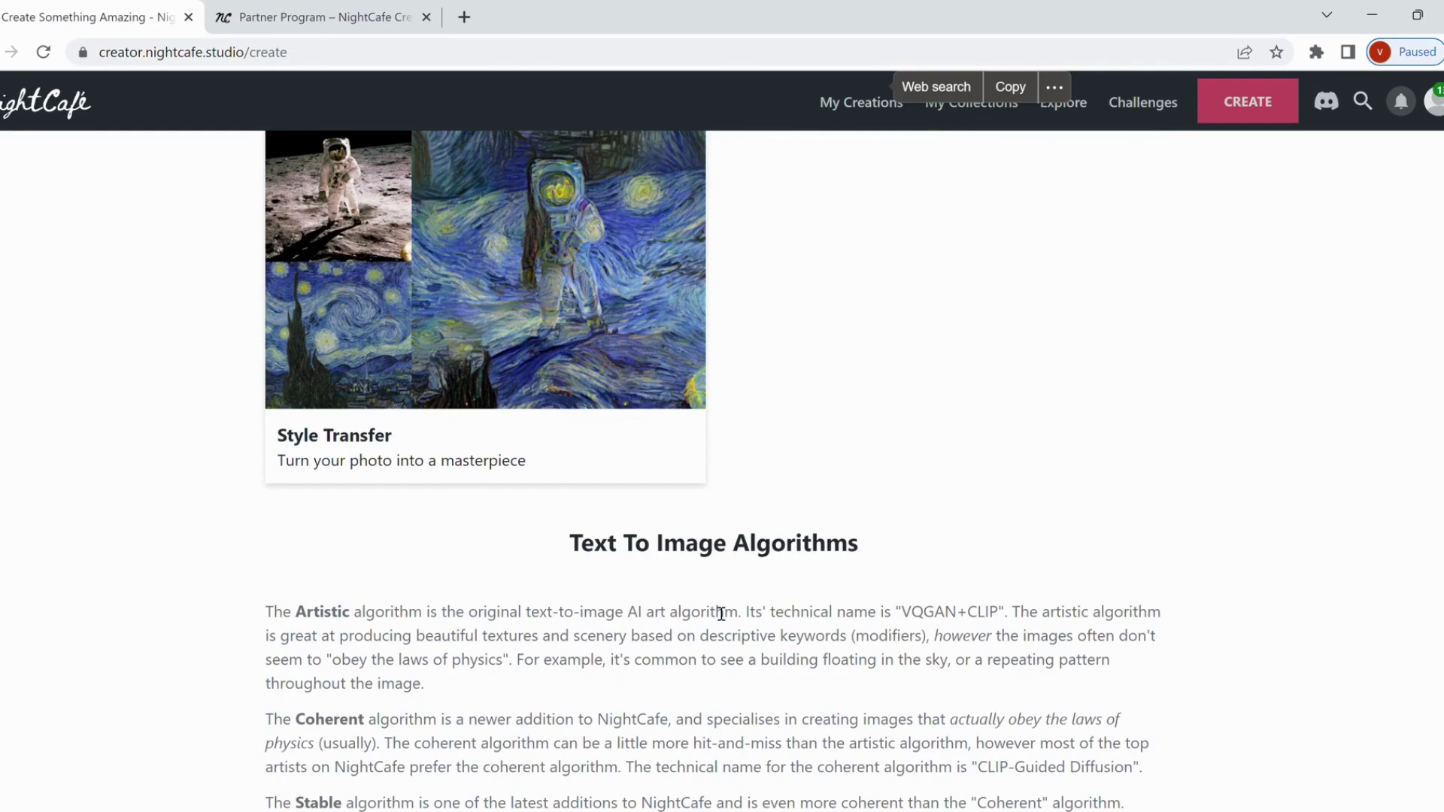
drag(574, 543, 897, 535)
scroll(713, 470, up, 12)
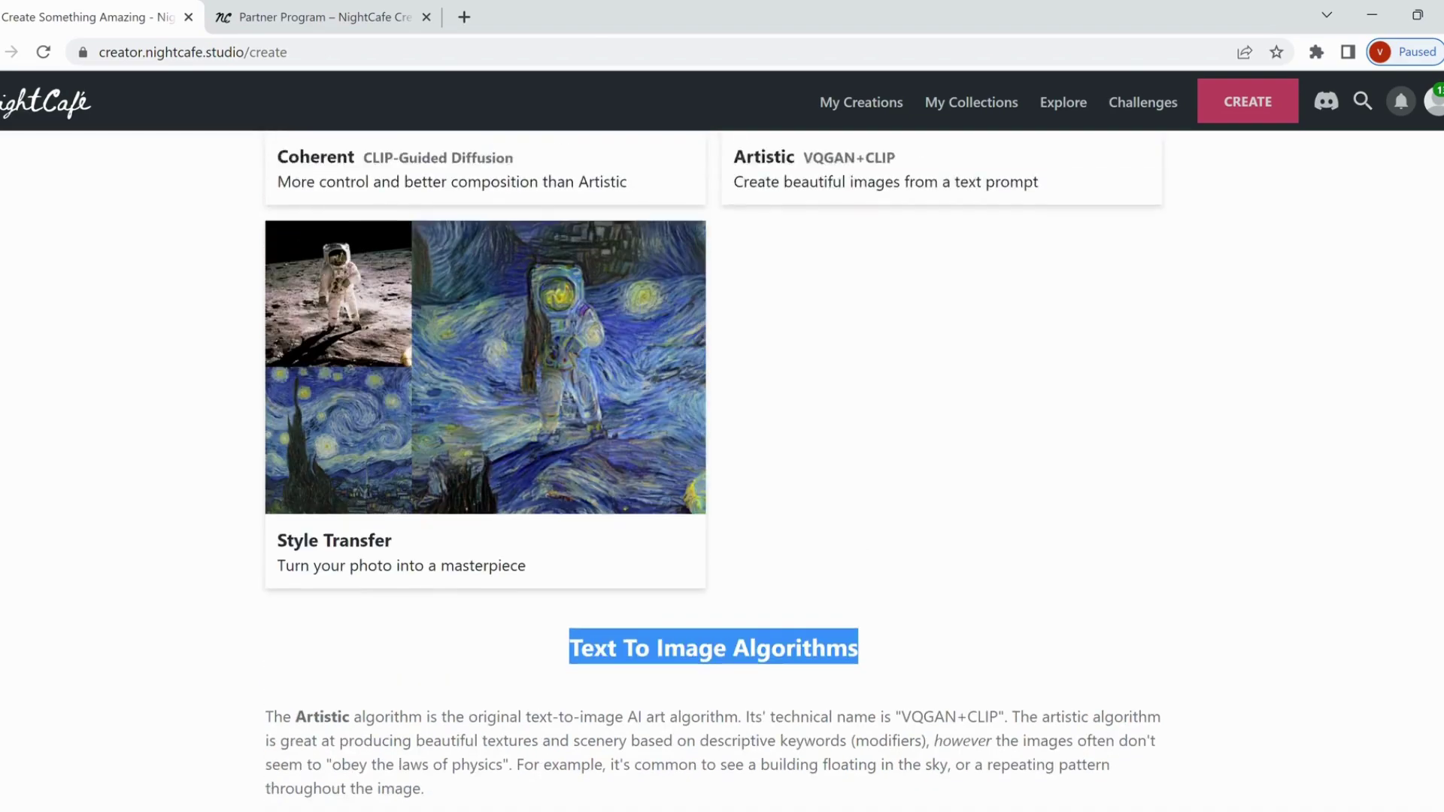
scroll(480, 536, up, 1)
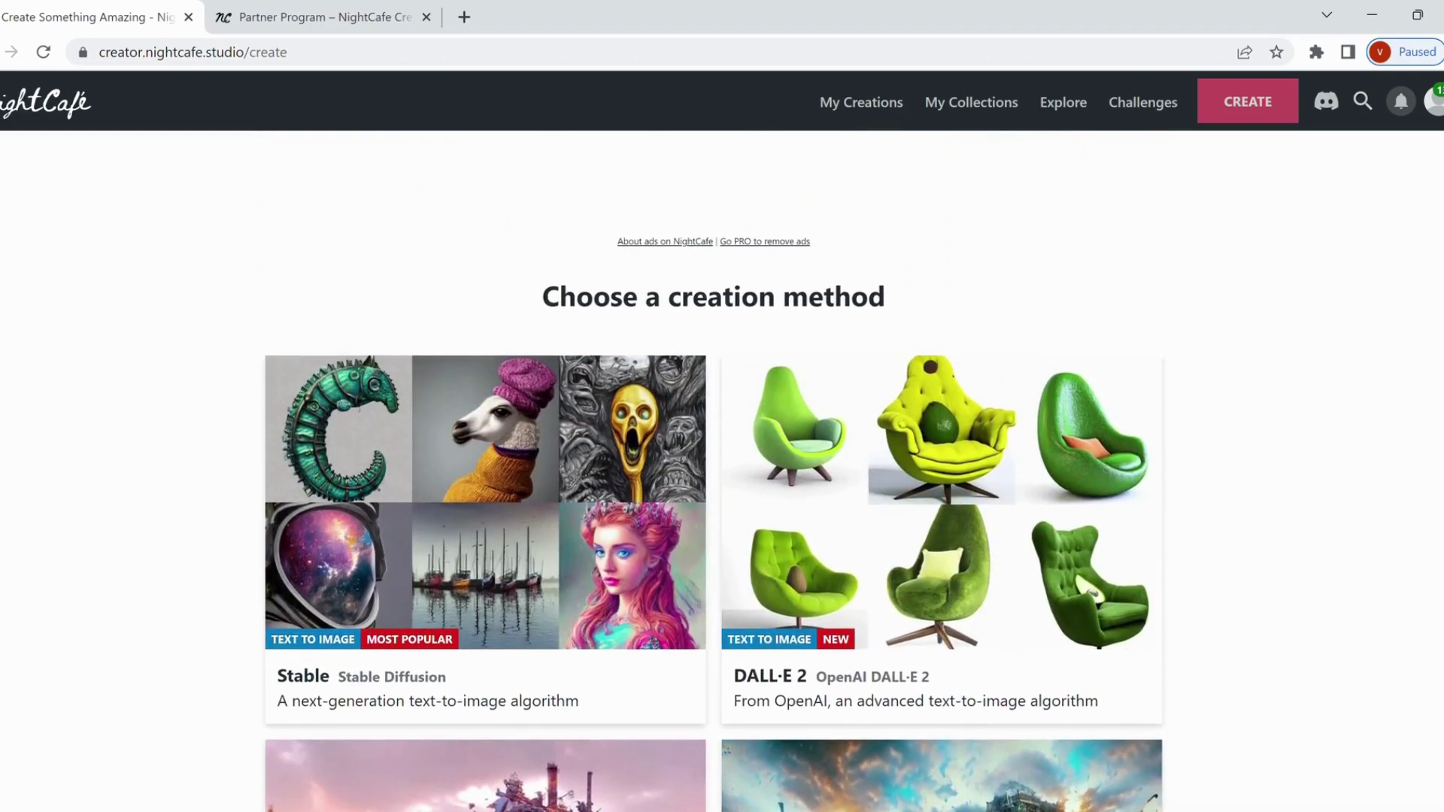
Choose the Stable creation method and enter the text prompt "Beautiful Tulip Garden".
click(474, 531)
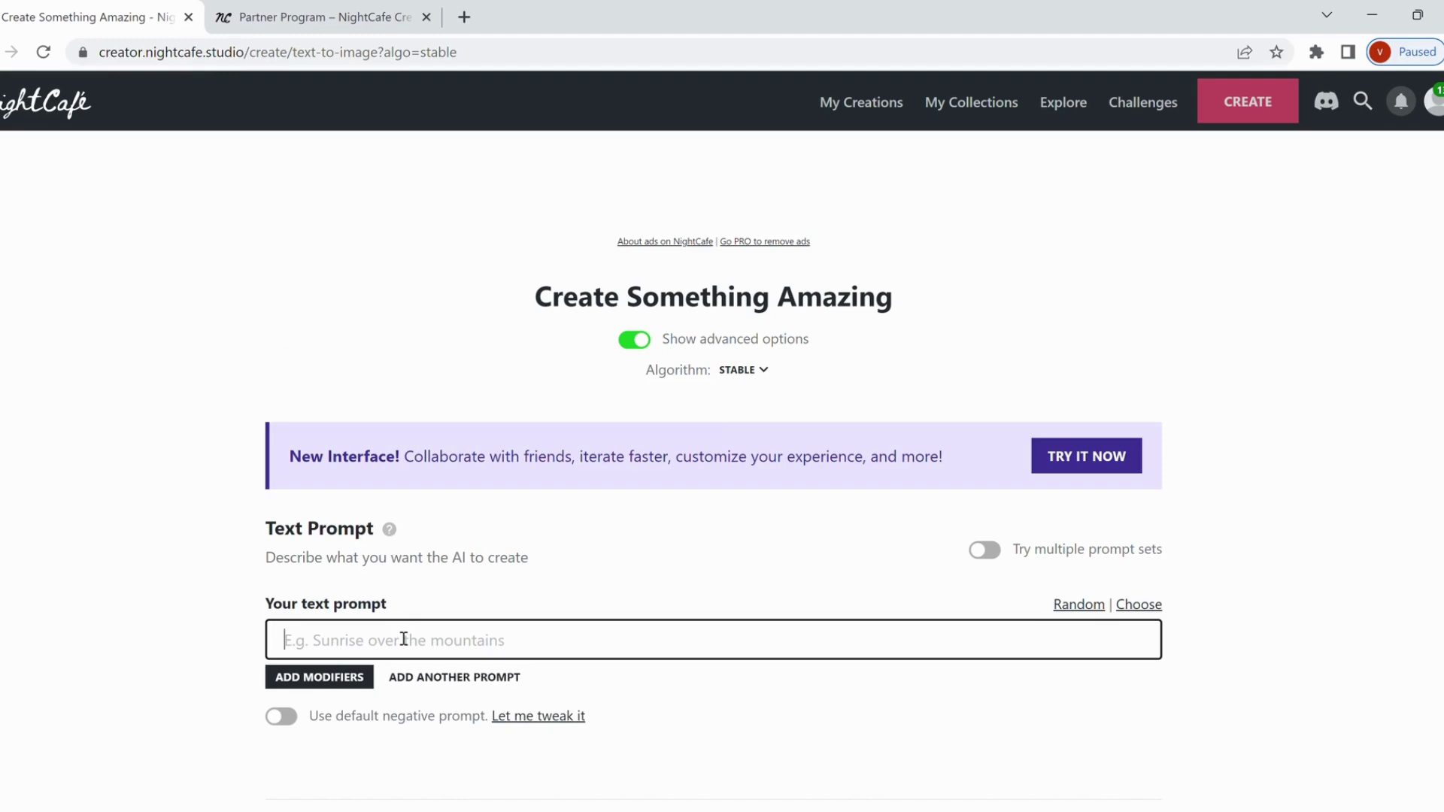
text(Tulip)
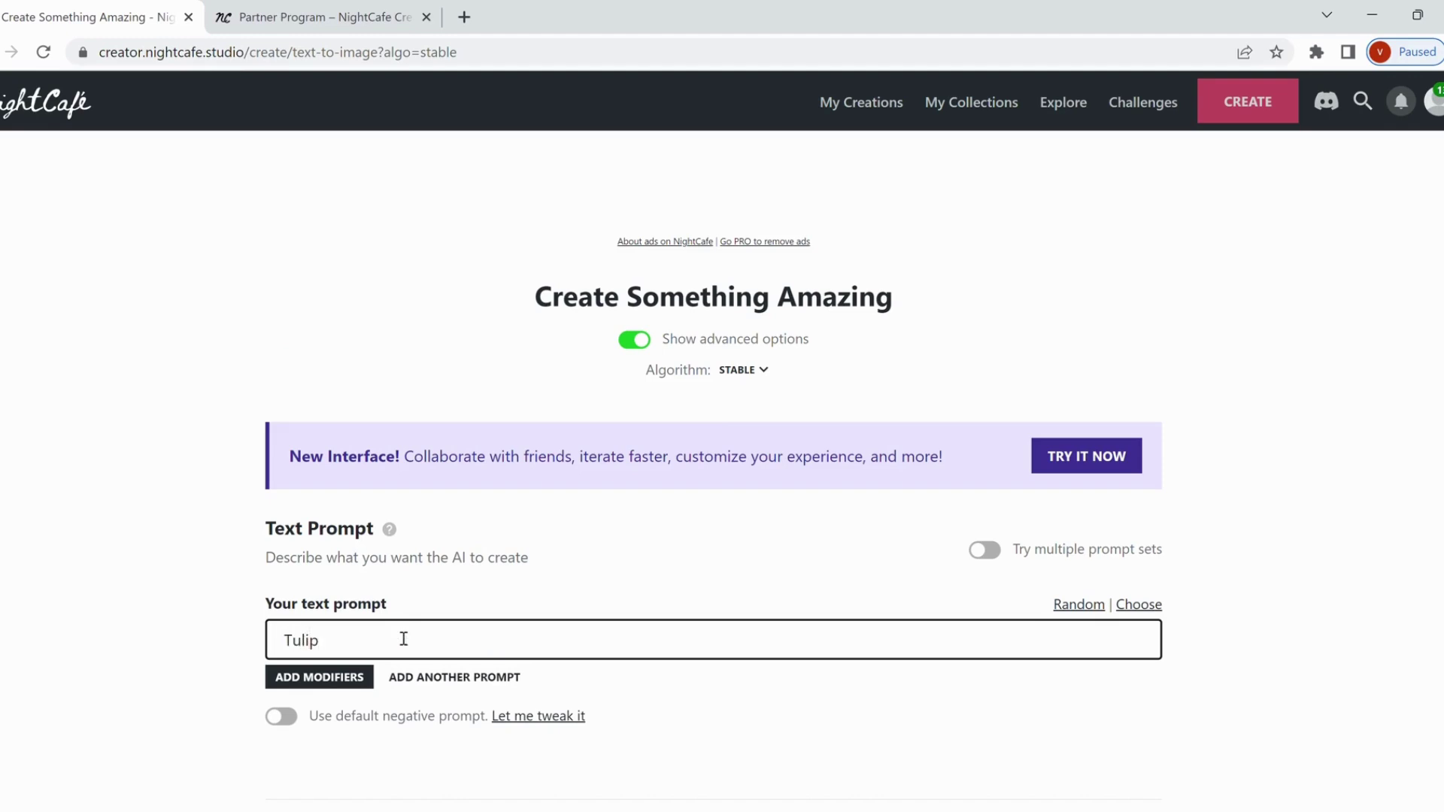
key(Left)
key(Left)
key(Left)
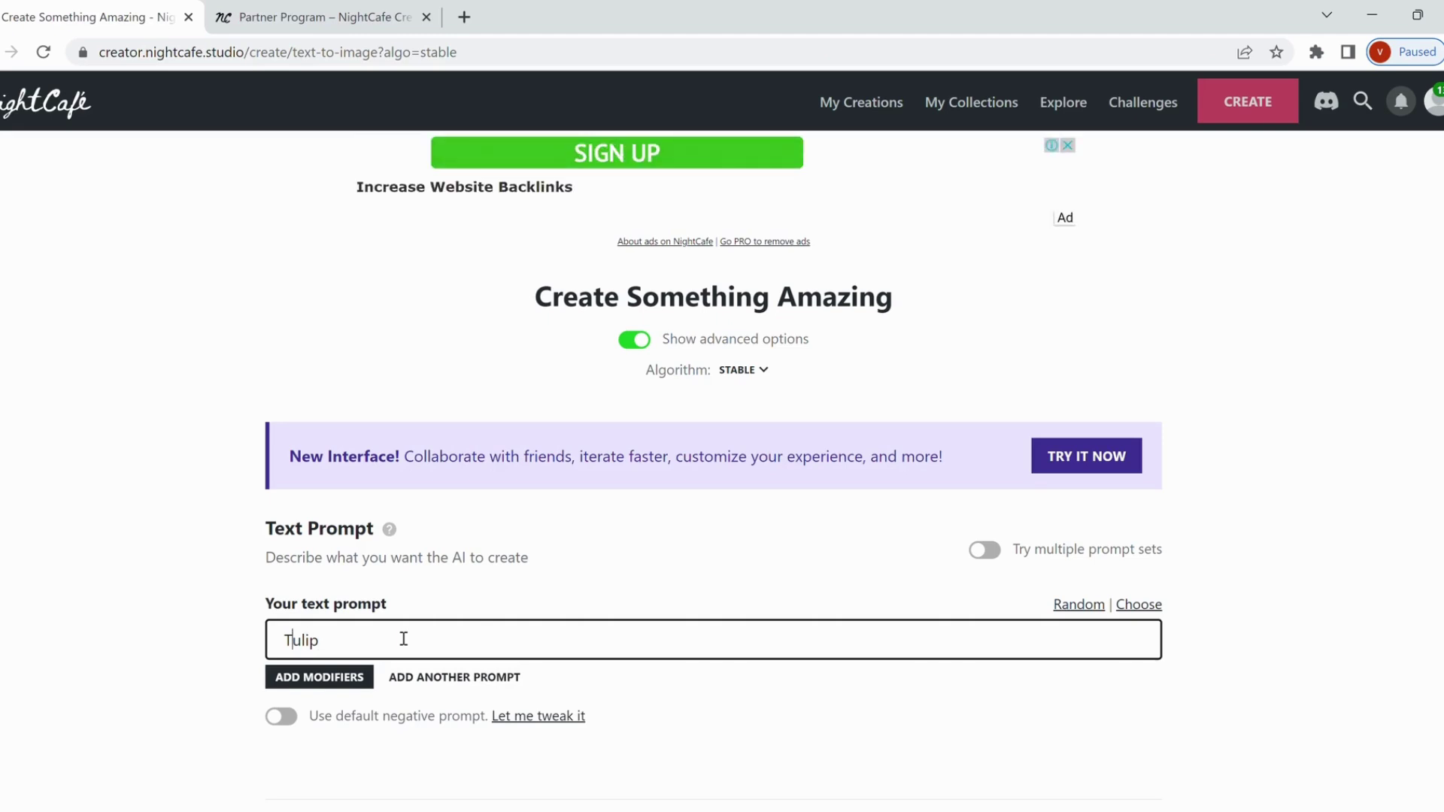
text(Beautiful)
click(413, 641)
text(Garden)
Generate the image with the default Short runtime and Thumbnail output resolution for 1 credit.
scroll(714, 466, down, 15)
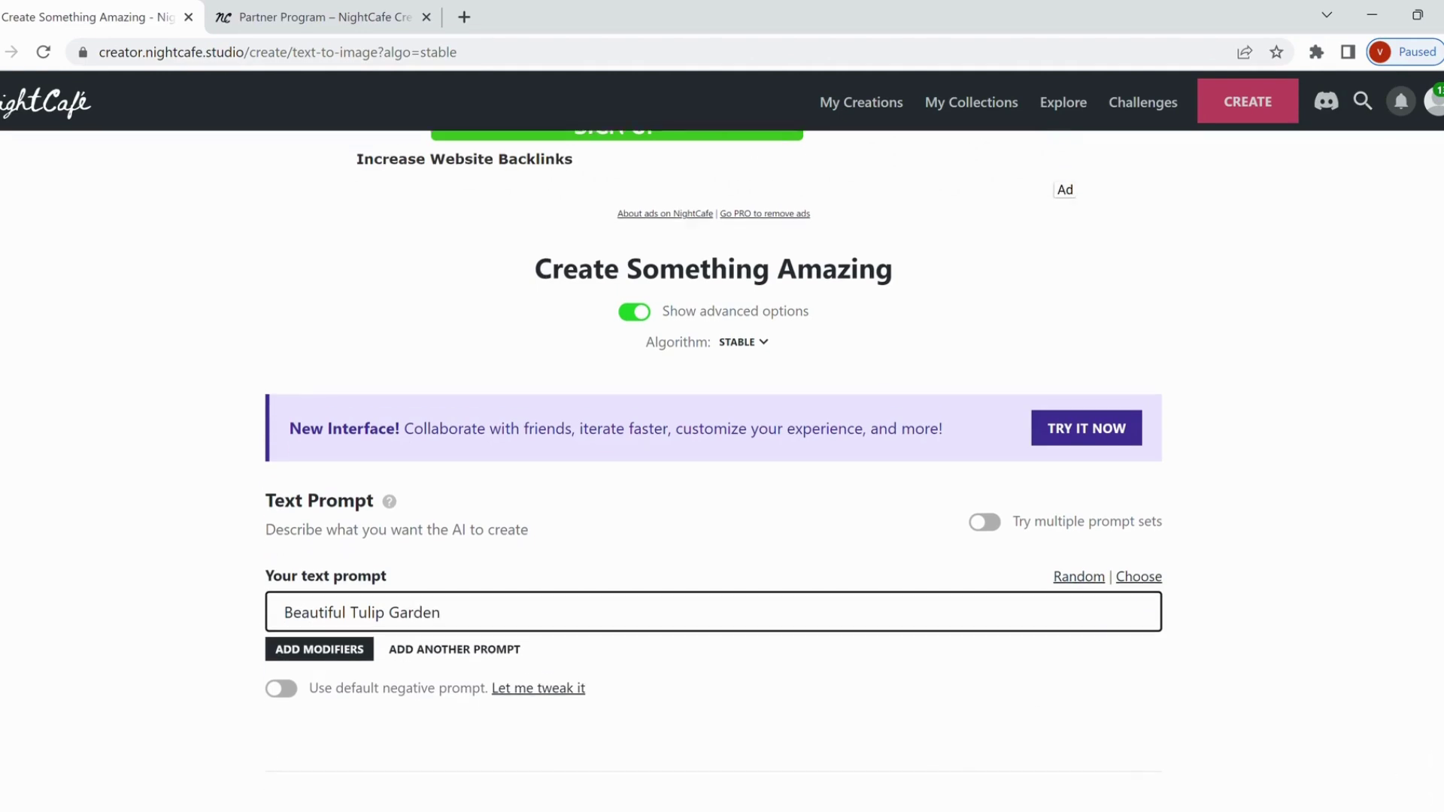
scroll(715, 466, down, 10)
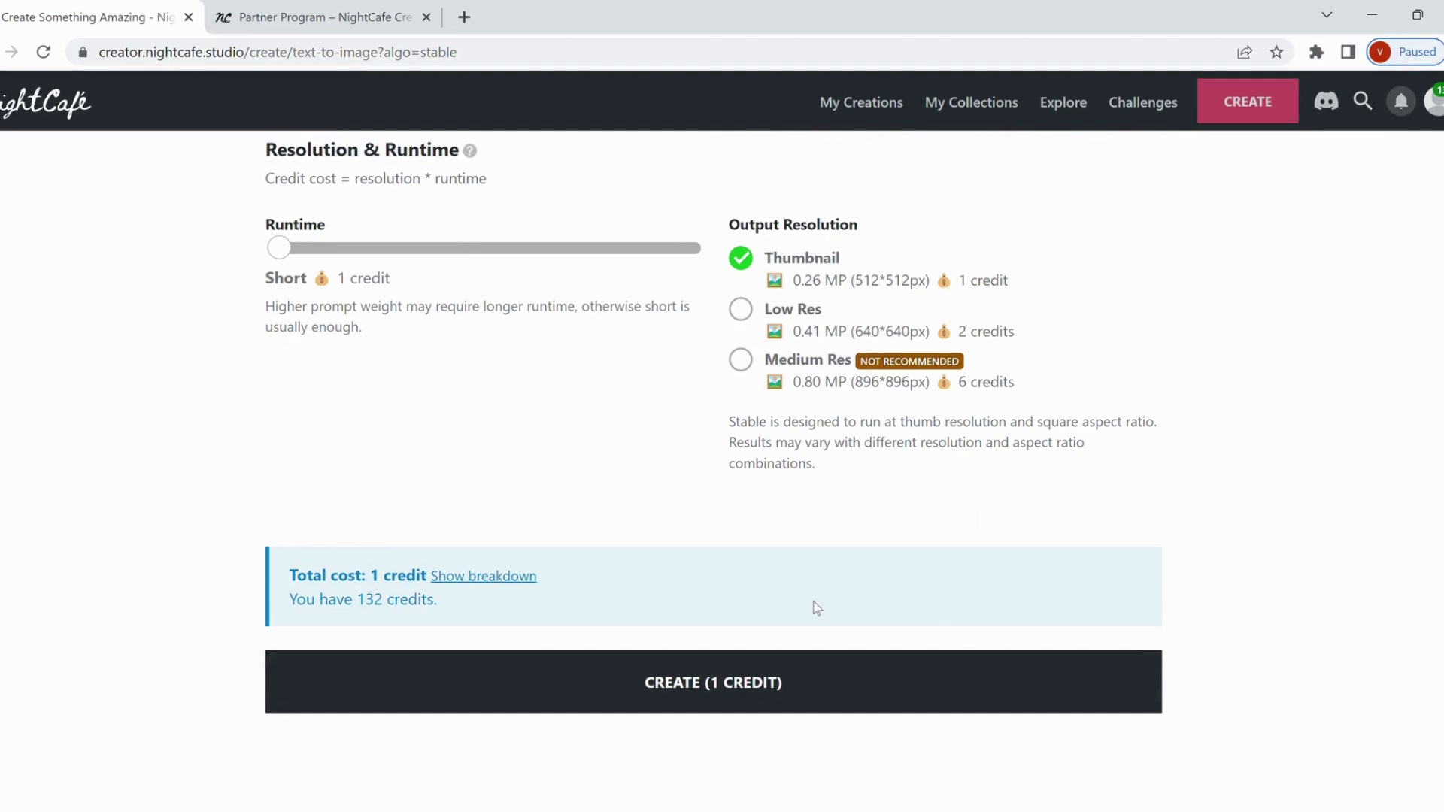
click(707, 691)
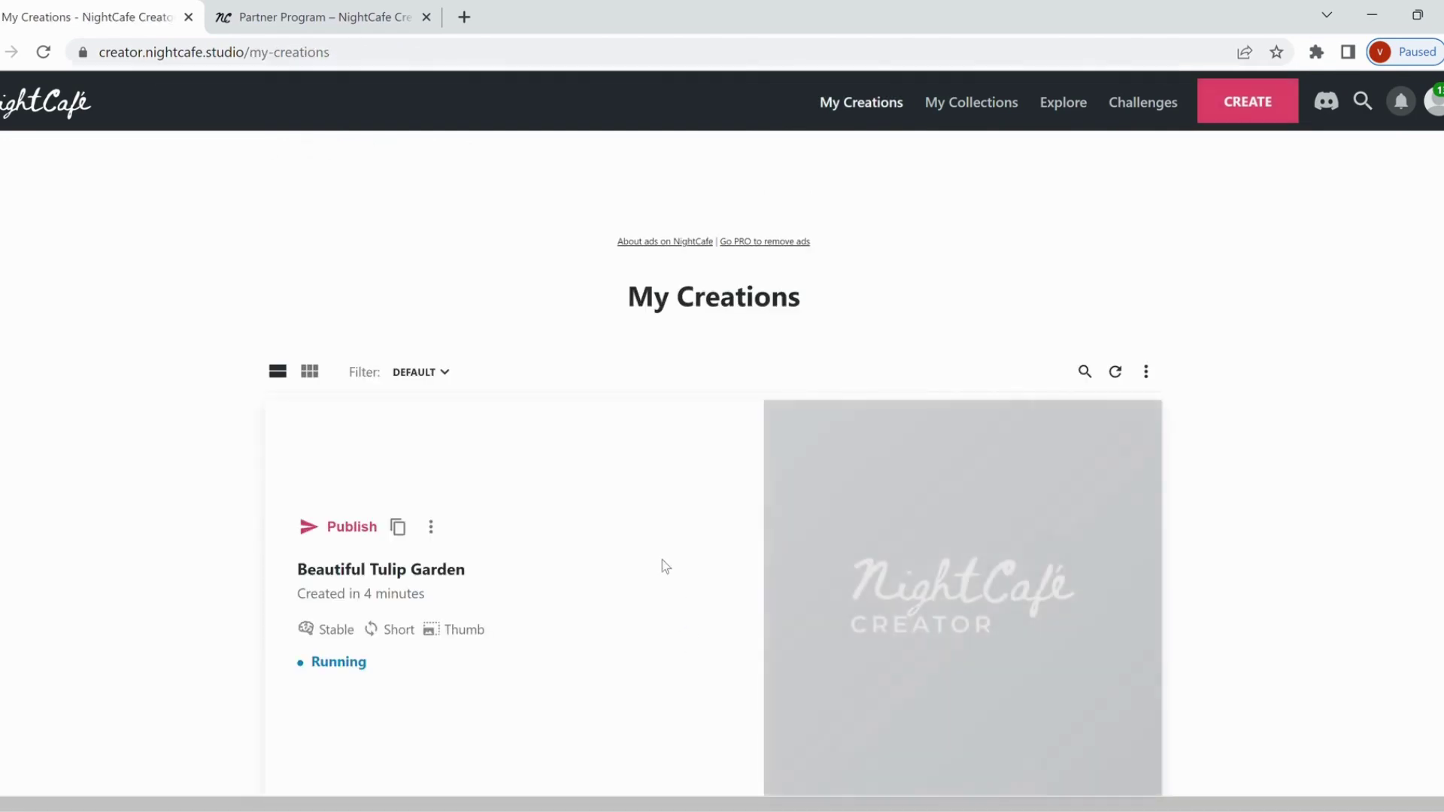
Open the finished Beautiful Tulip Garden creation from My Creations.
drag(632, 299, 839, 279)
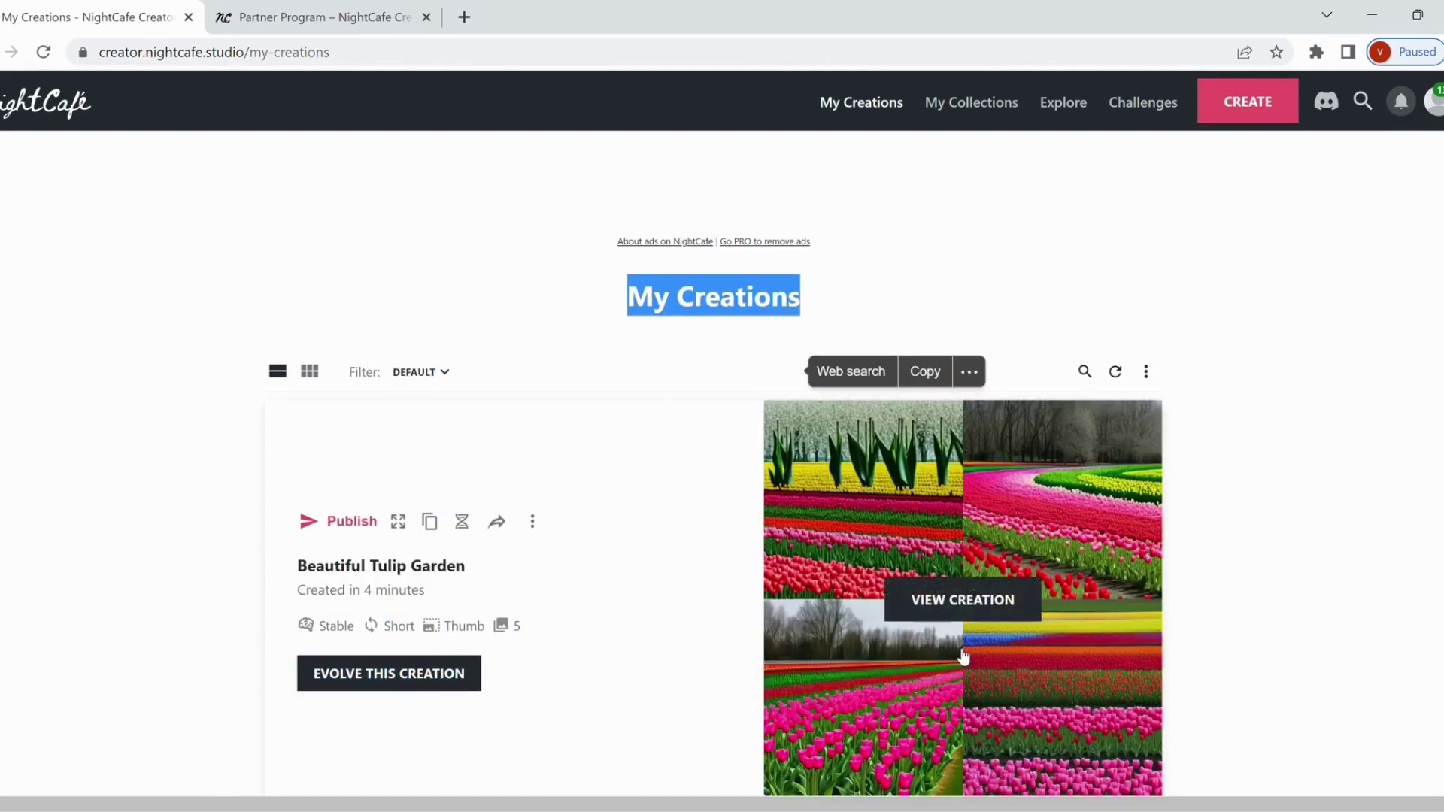
scroll(1001, 489, down, 2)
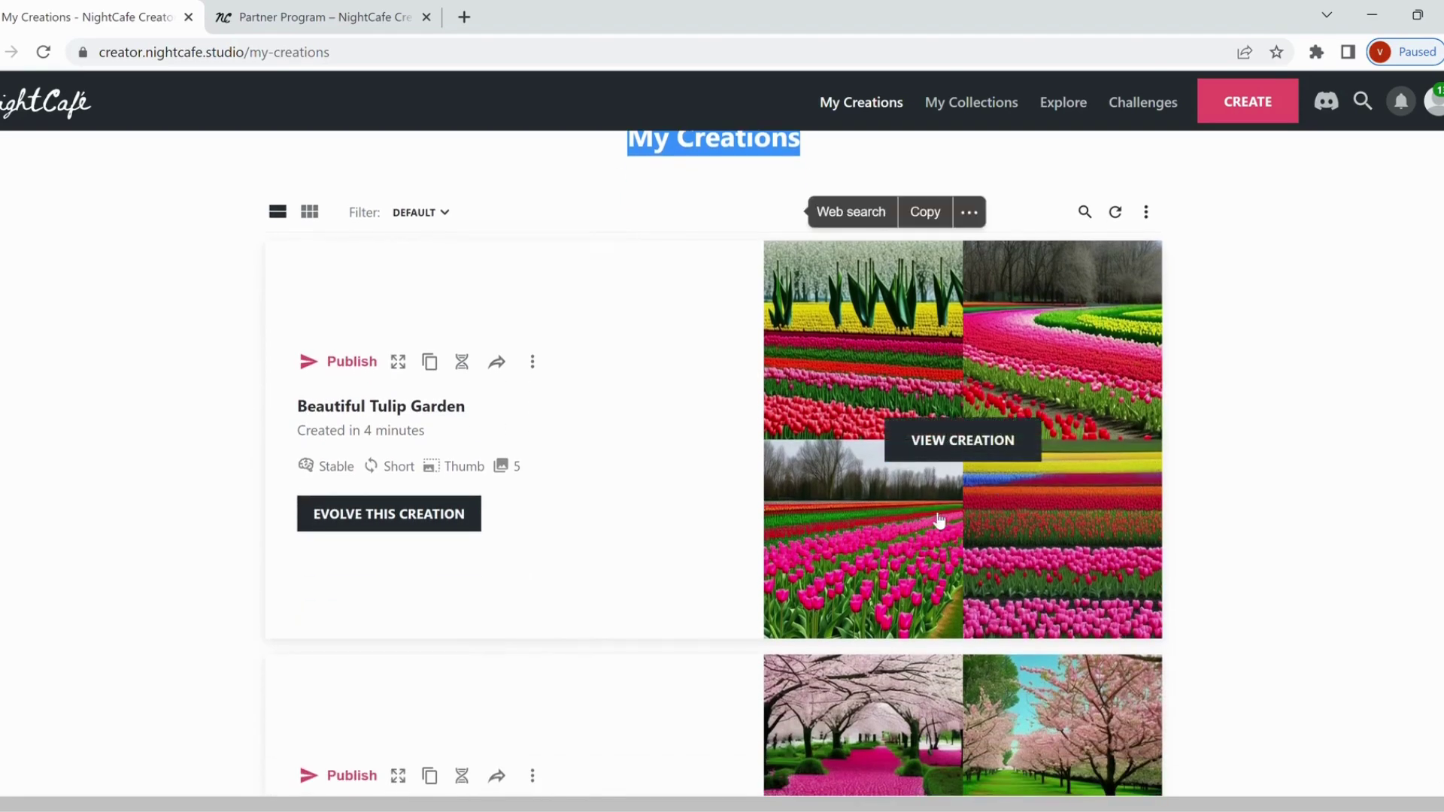
click(950, 487)
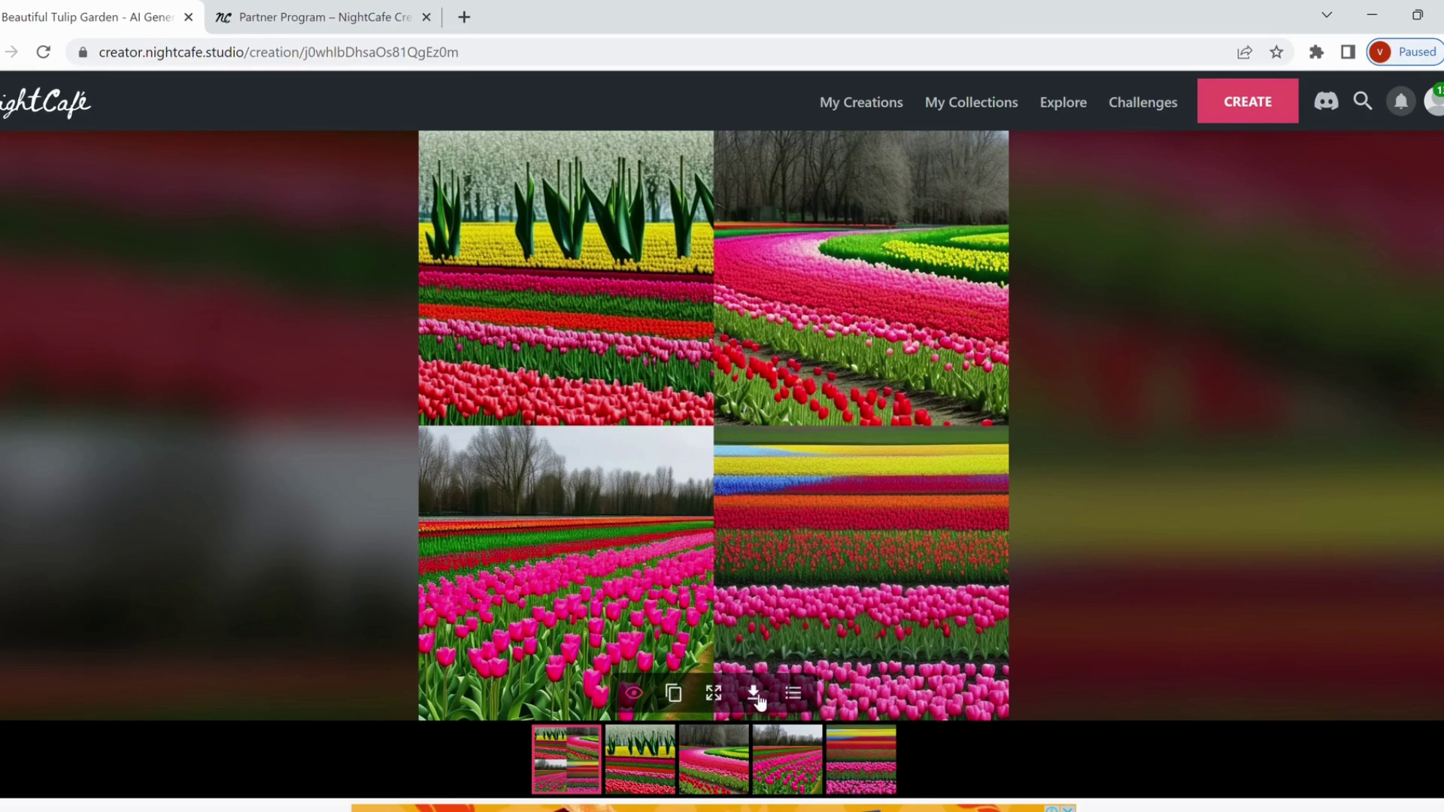
Show the image actions as a labelled list and check the Enhance upscale sizes without upscaling.
click(794, 695)
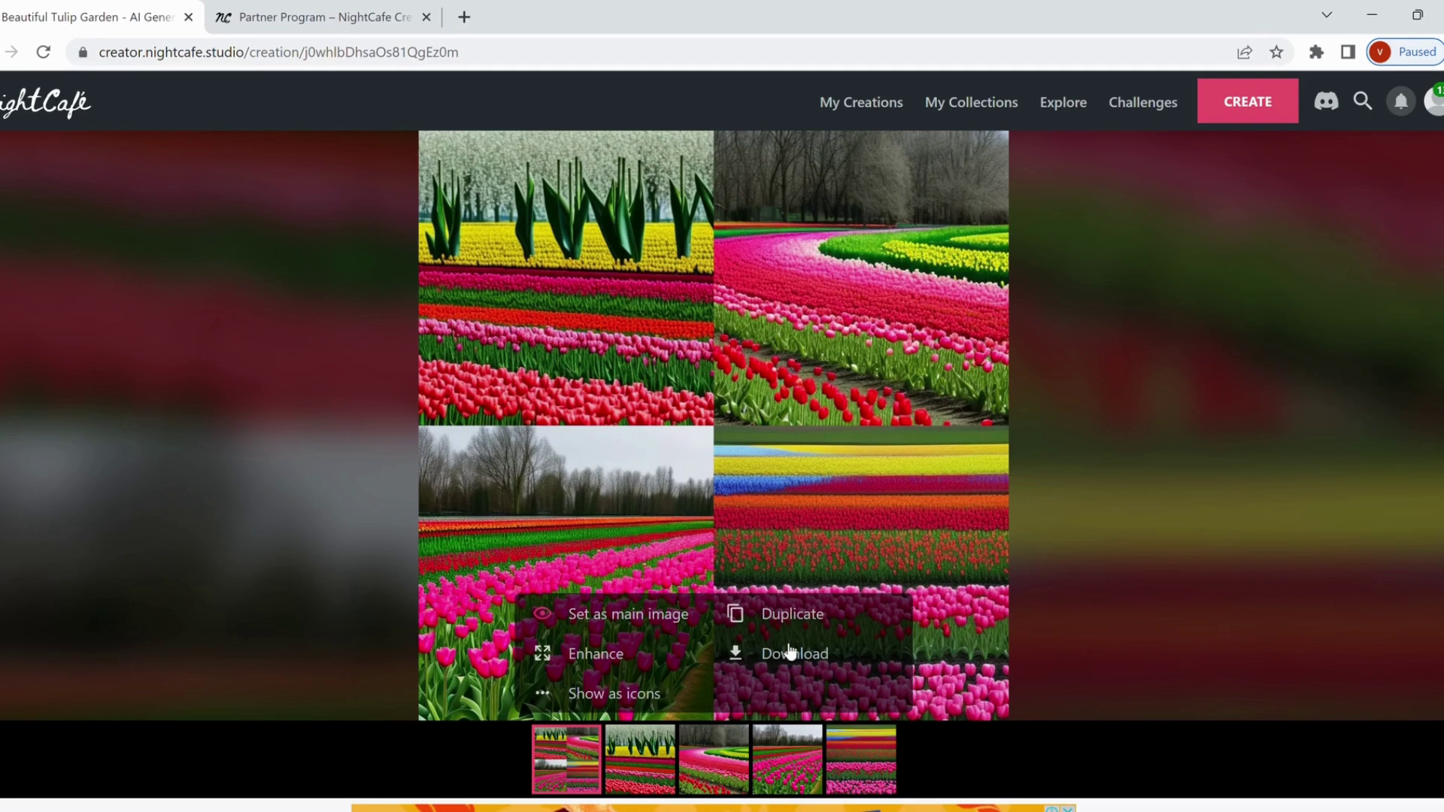
click(544, 654)
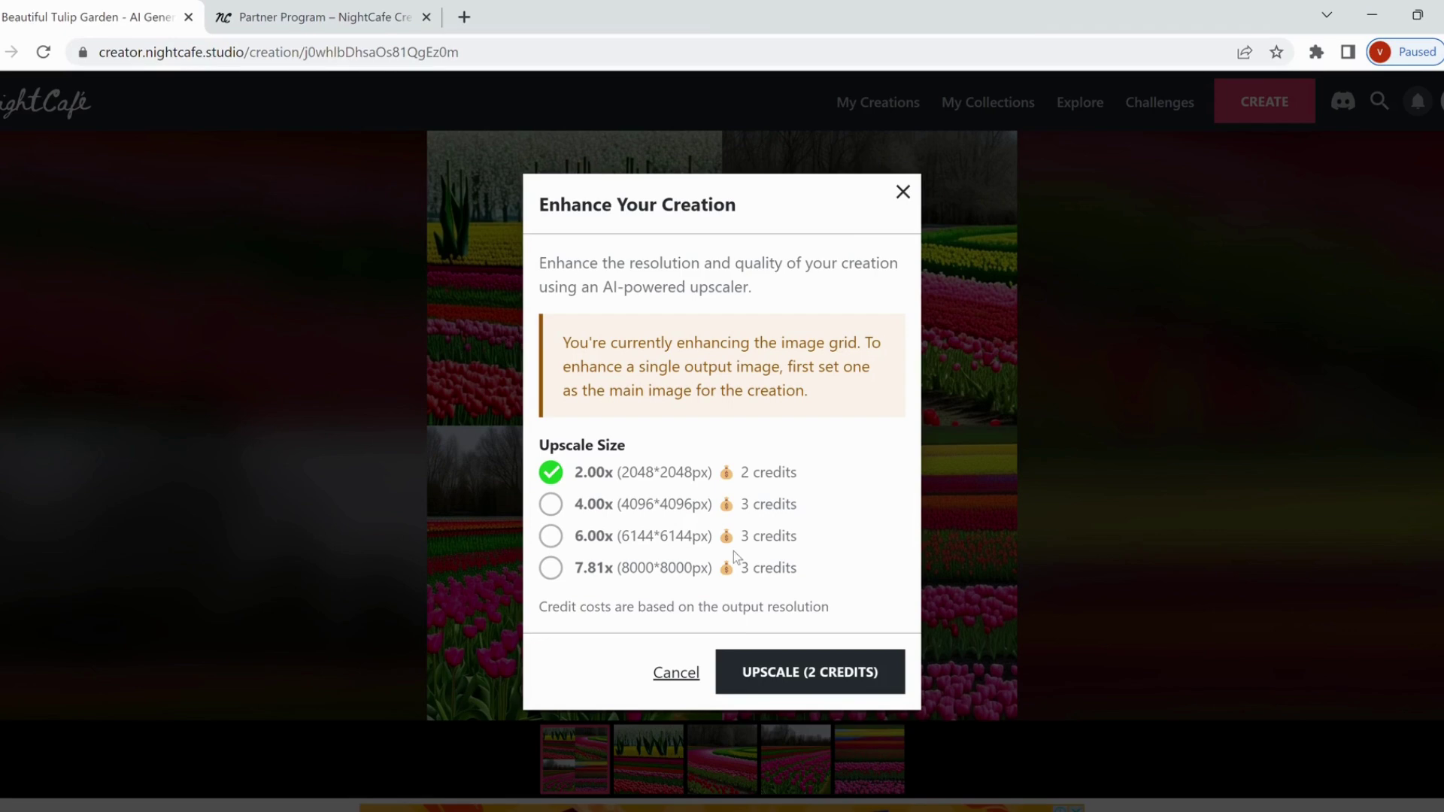
click(693, 673)
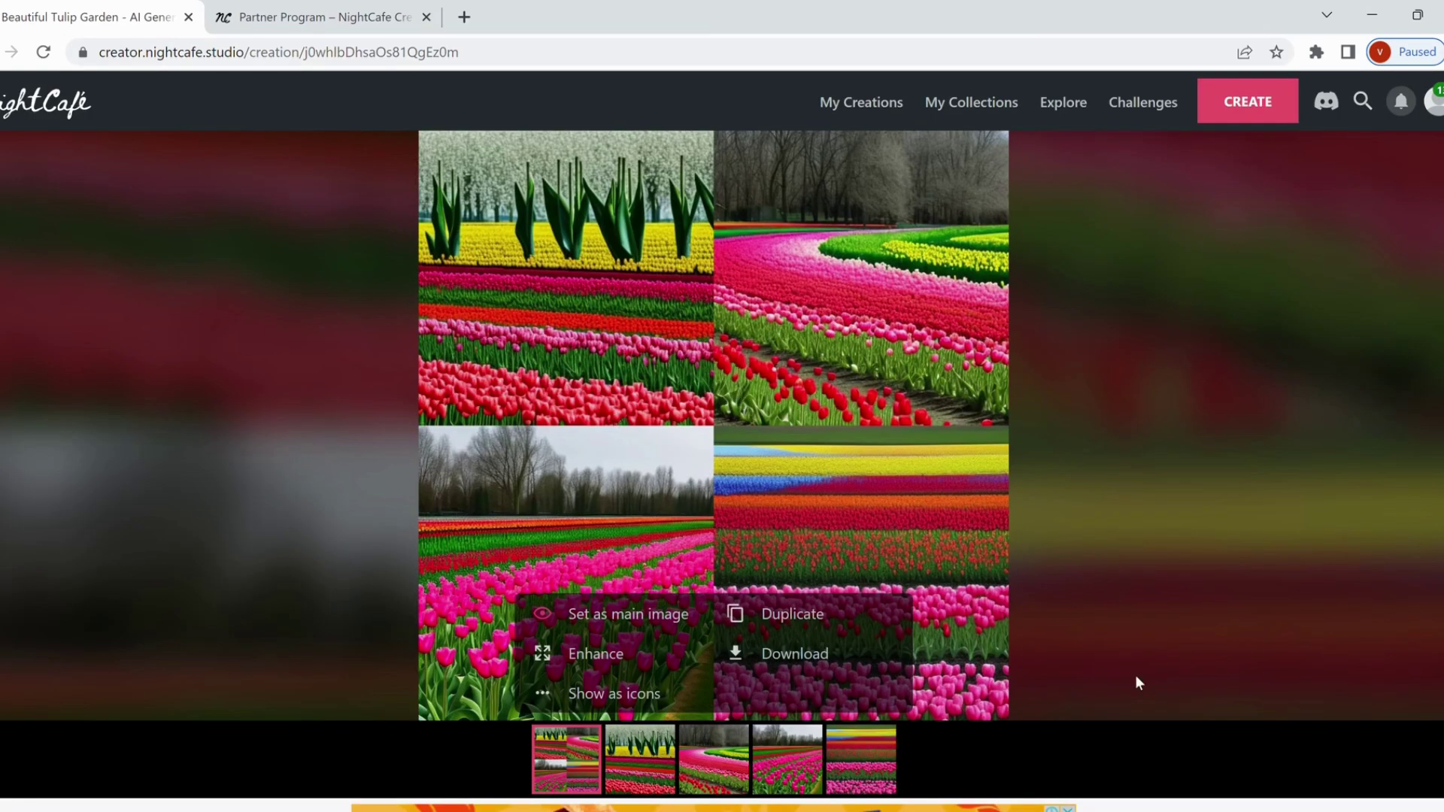
Examine the creation's title, its sharing options and the Output Images section.
scroll(722, 470, down, 5)
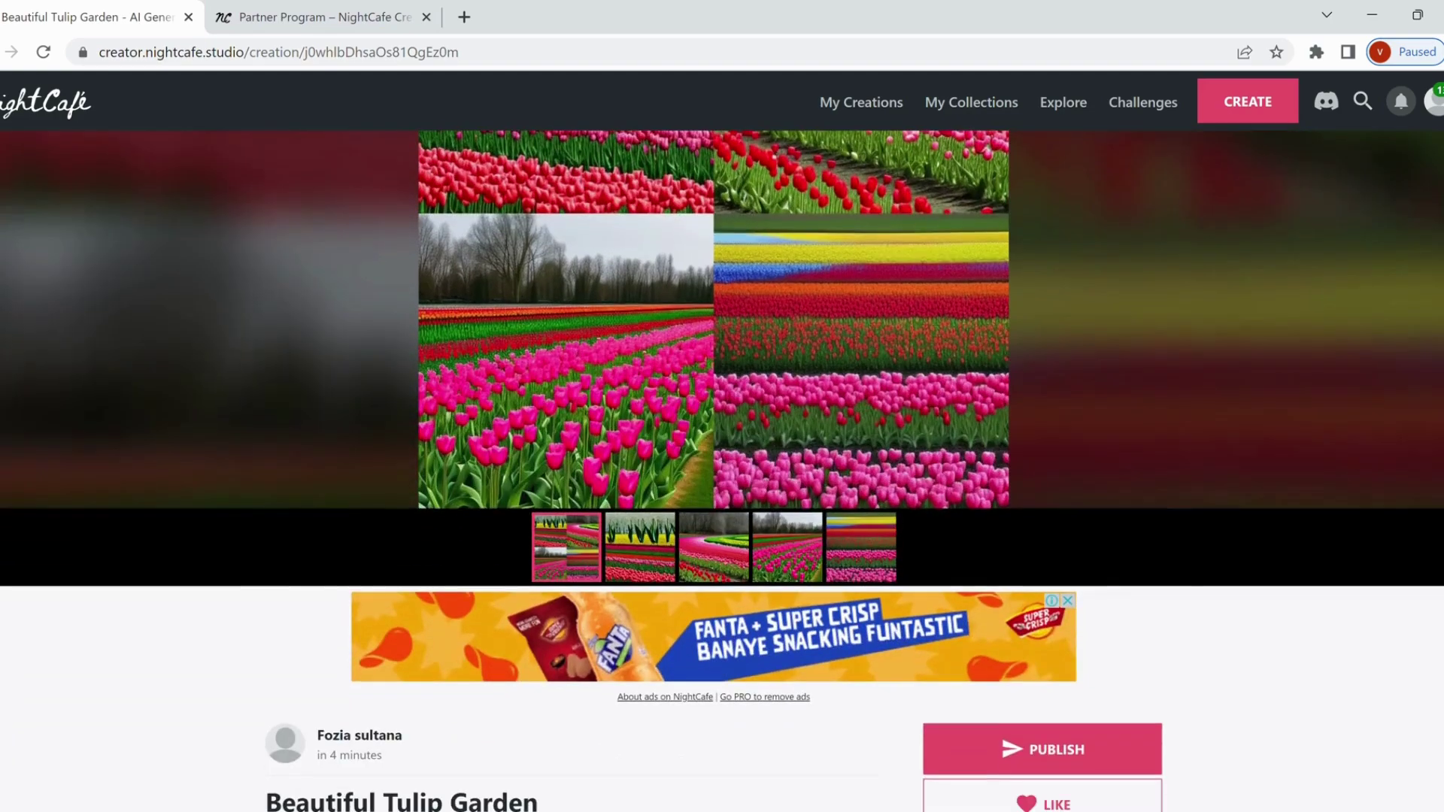
scroll(819, 638, down, 2)
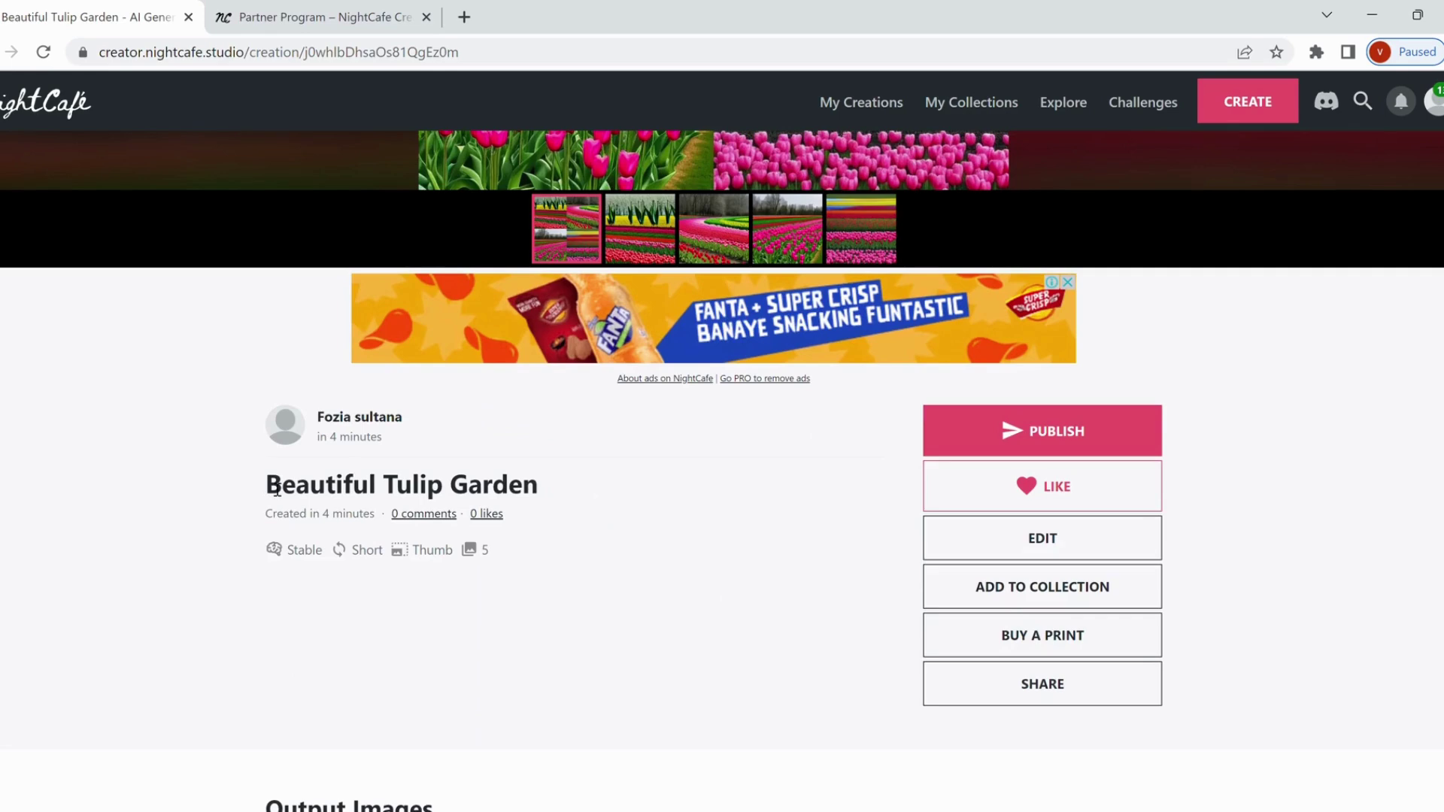
drag(269, 484, 541, 501)
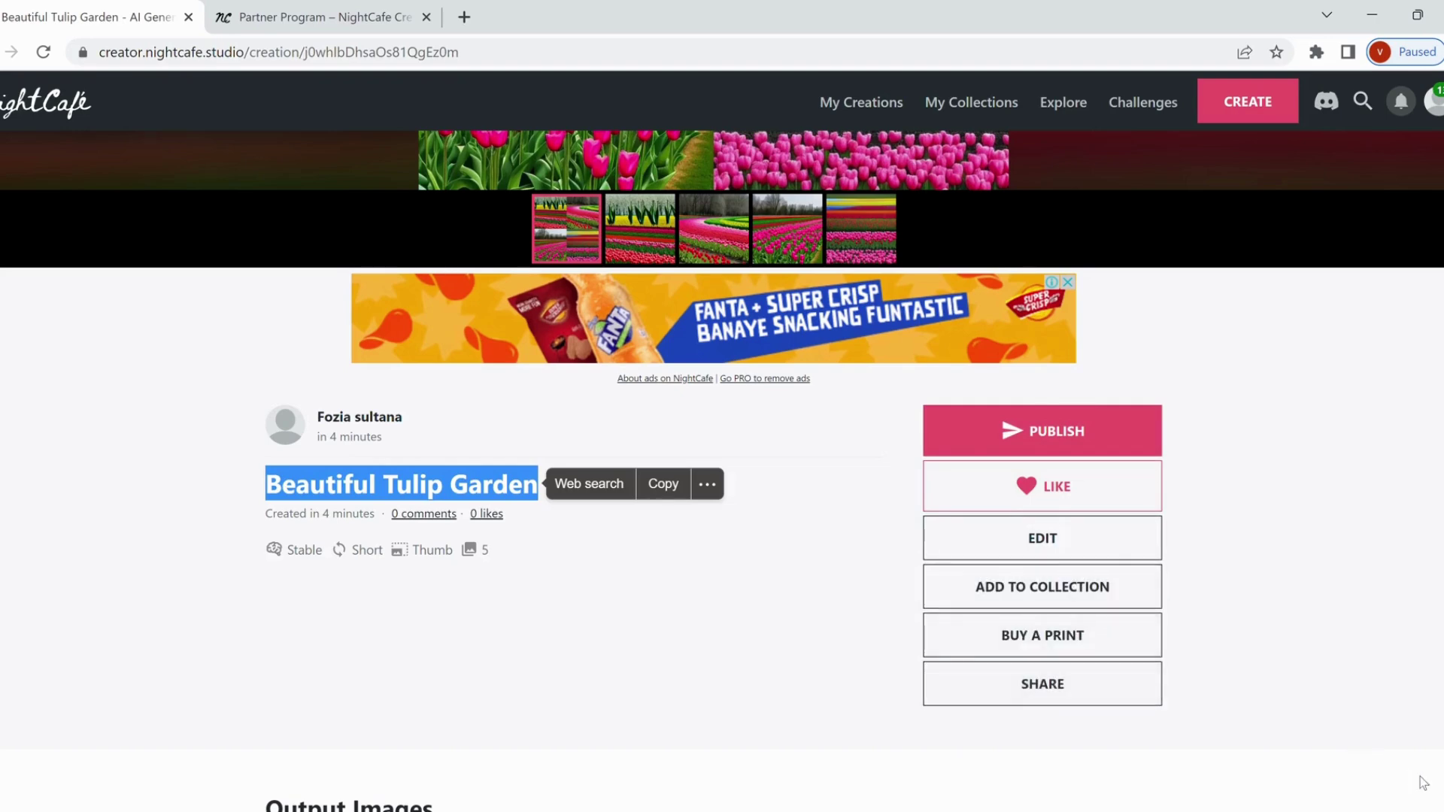
scroll(722, 470, down, 7)
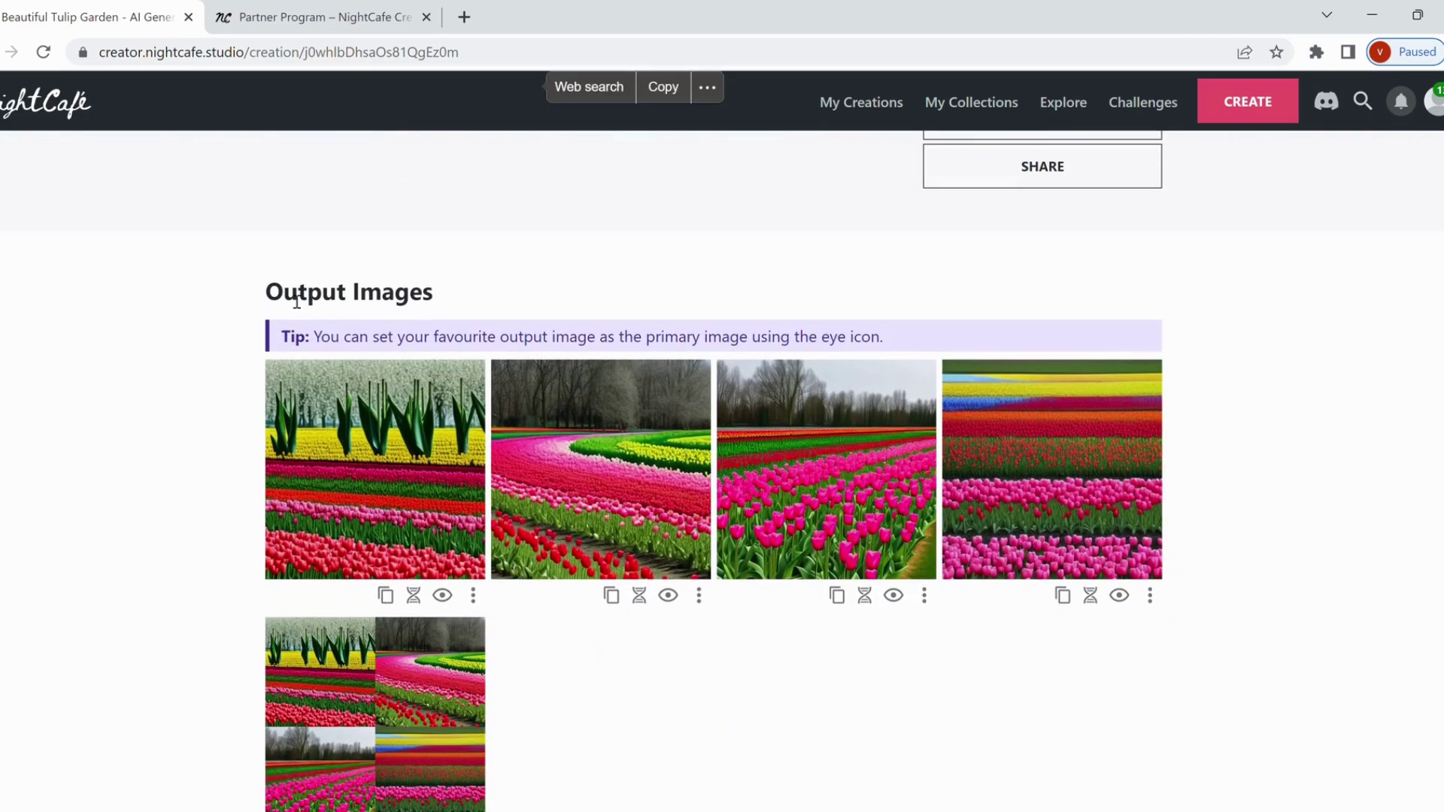
drag(286, 299, 437, 295)
drag(272, 295, 445, 296)
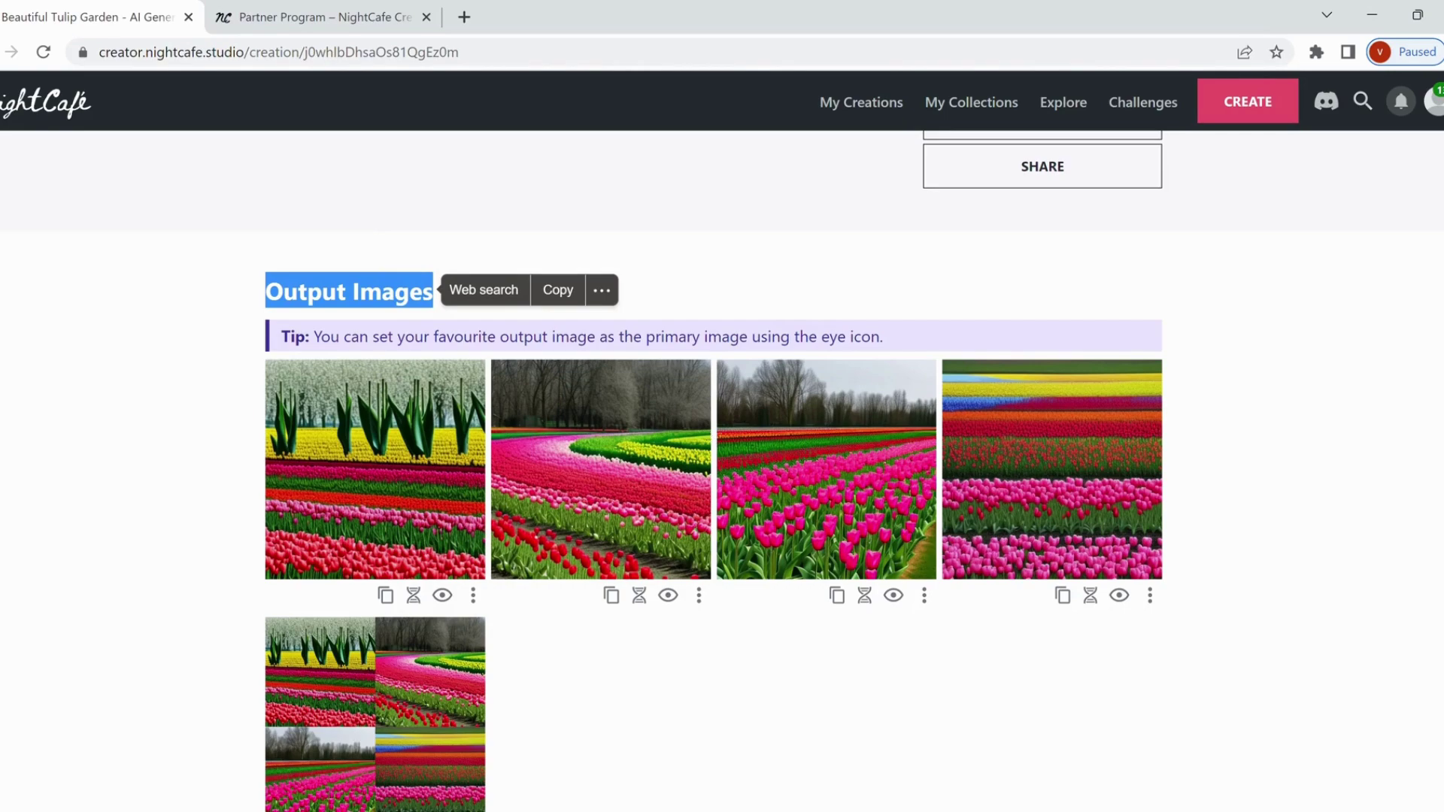
Review the download options and Creation Settings of the tulip creation, down to the page footer.
scroll(715, 466, down, 7)
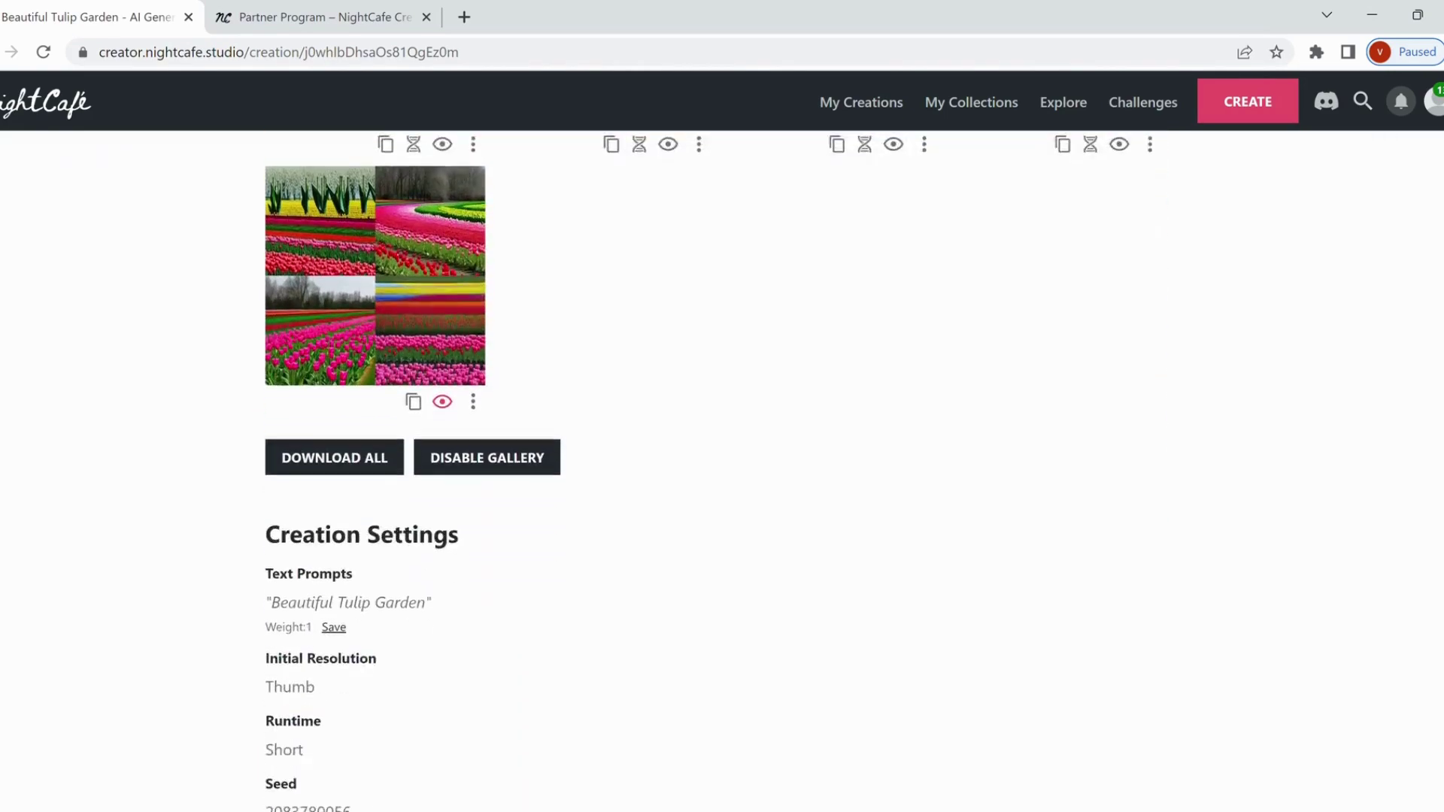
scroll(715, 467, down, 1)
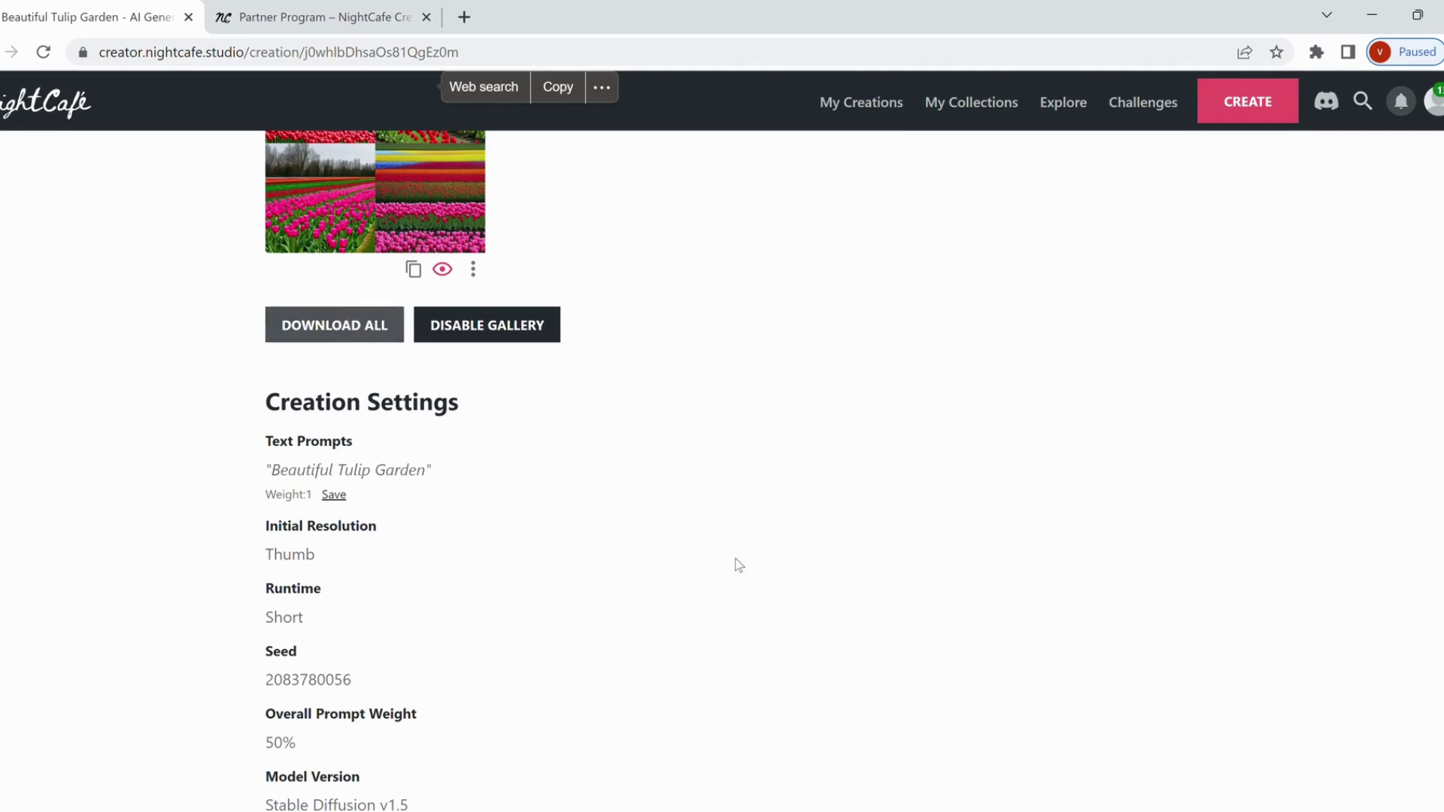
scroll(443, 478, down, 3)
scroll(715, 451, down, 9)
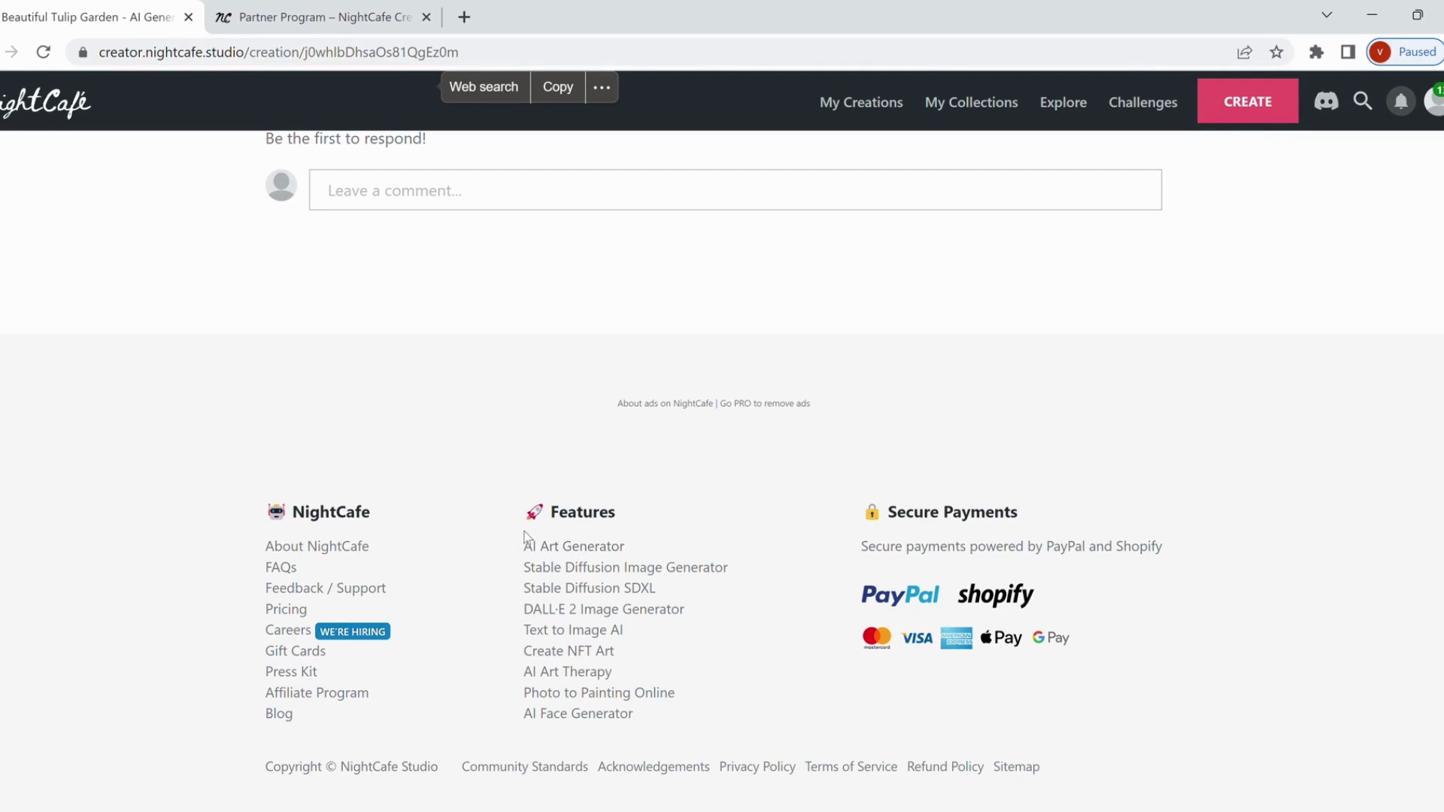
Examine the footer's Features list, Secure Payments section and copyright line.
mouse_move(525, 536)
mouse_down()
mouse_move(677, 572)
mouse_move(622, 634)
mouse_move(671, 695)
mouse_move(667, 722)
mouse_up()
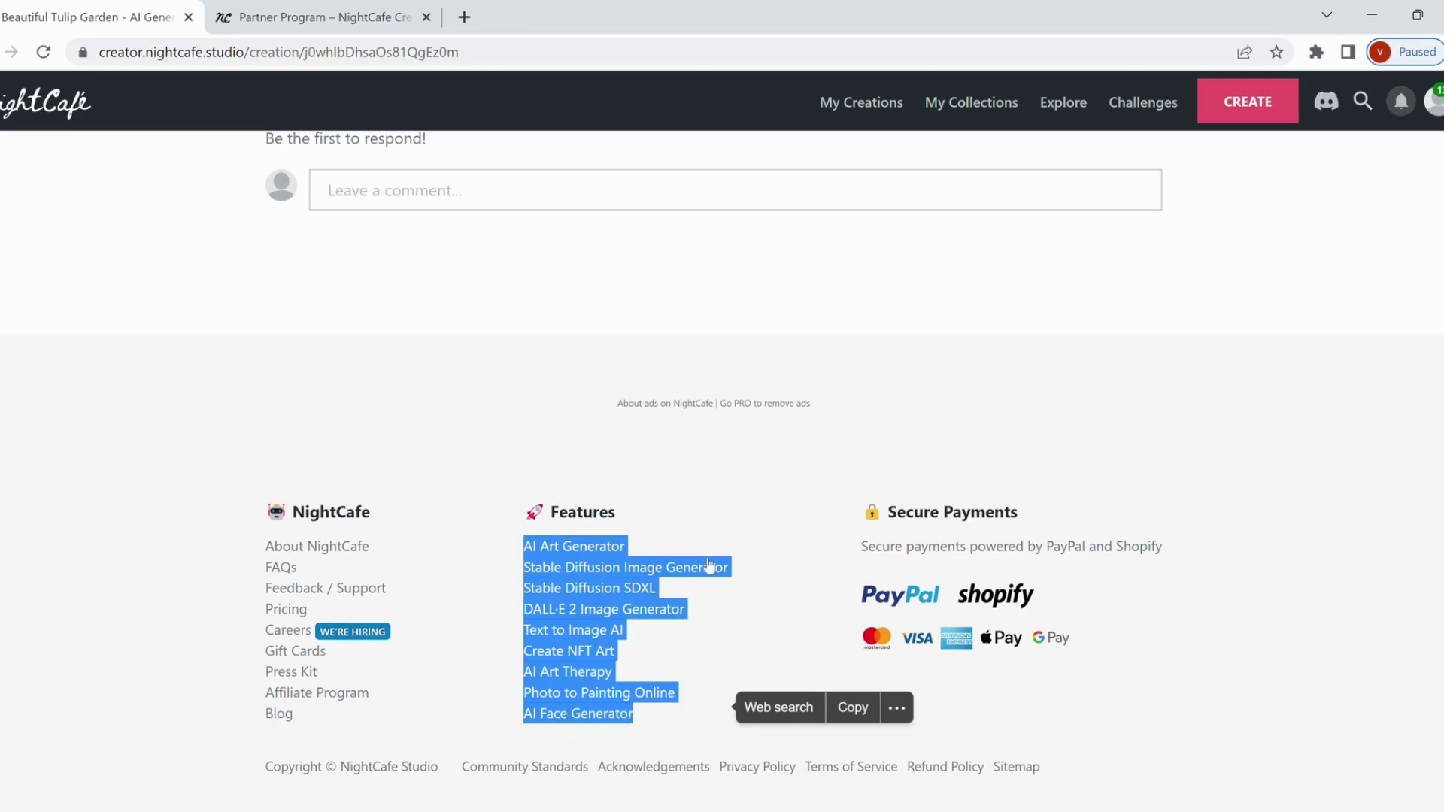
click(819, 413)
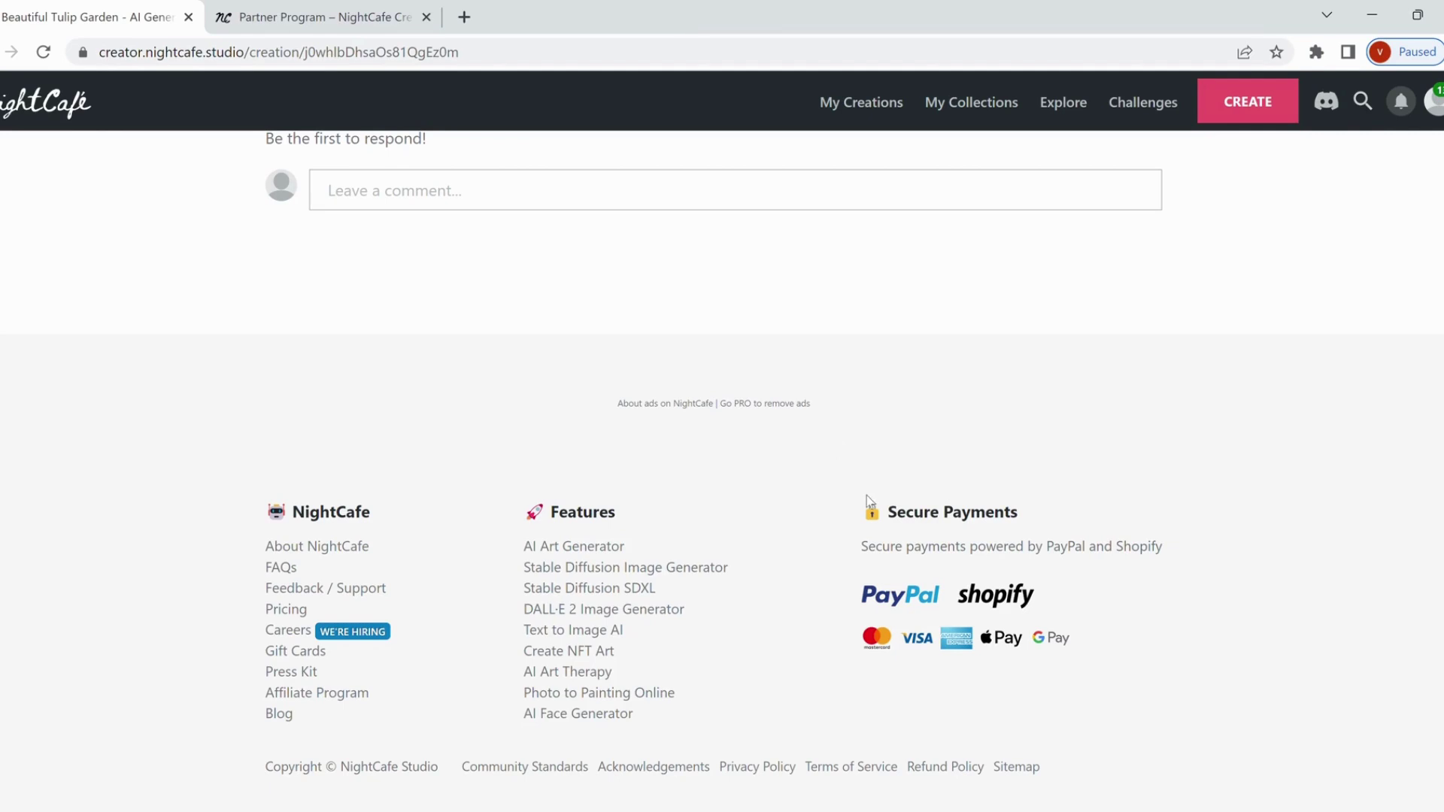
drag(867, 494, 1219, 474)
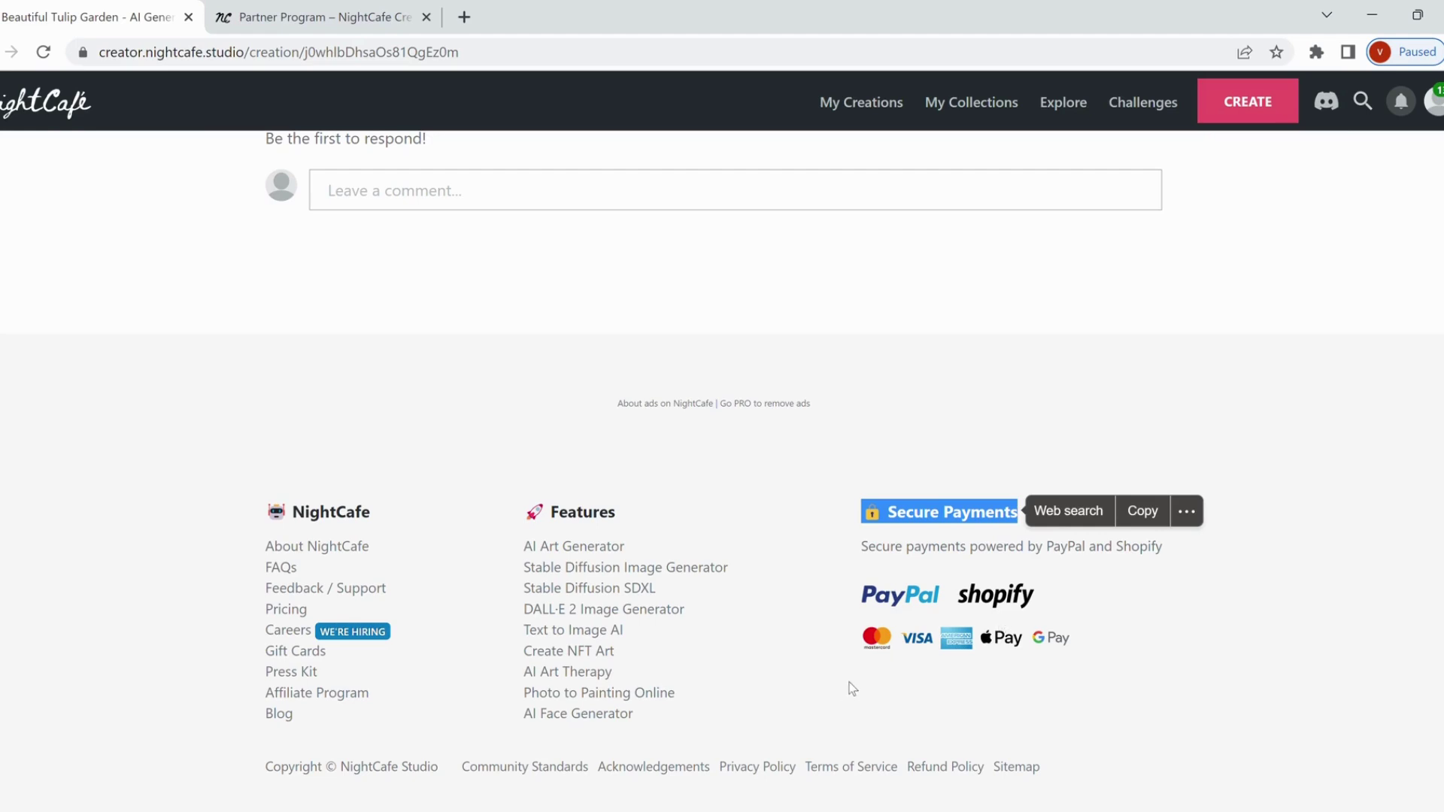
click(391, 419)
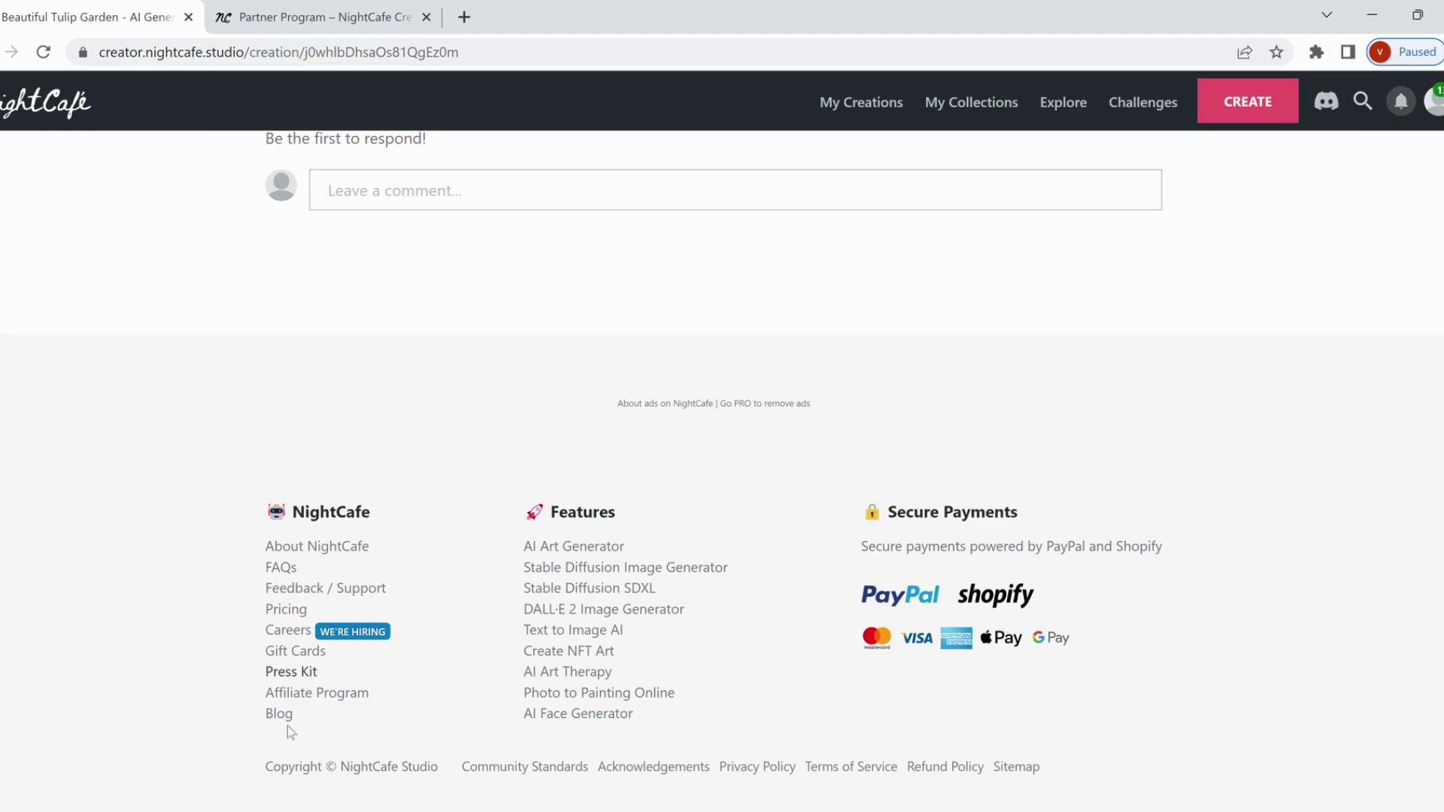
drag(281, 771, 449, 770)
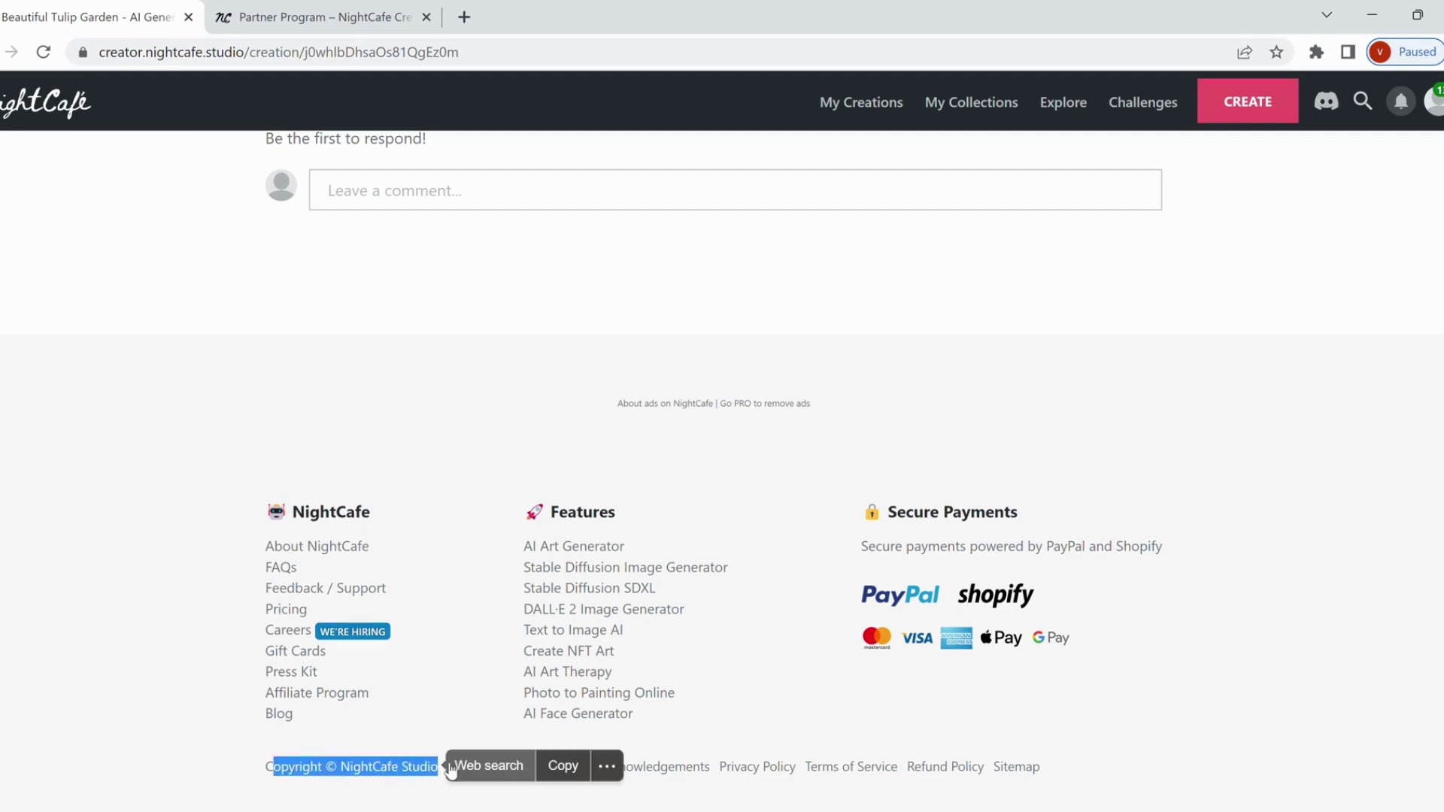
click(268, 771)
drag(268, 770, 449, 769)
click(512, 742)
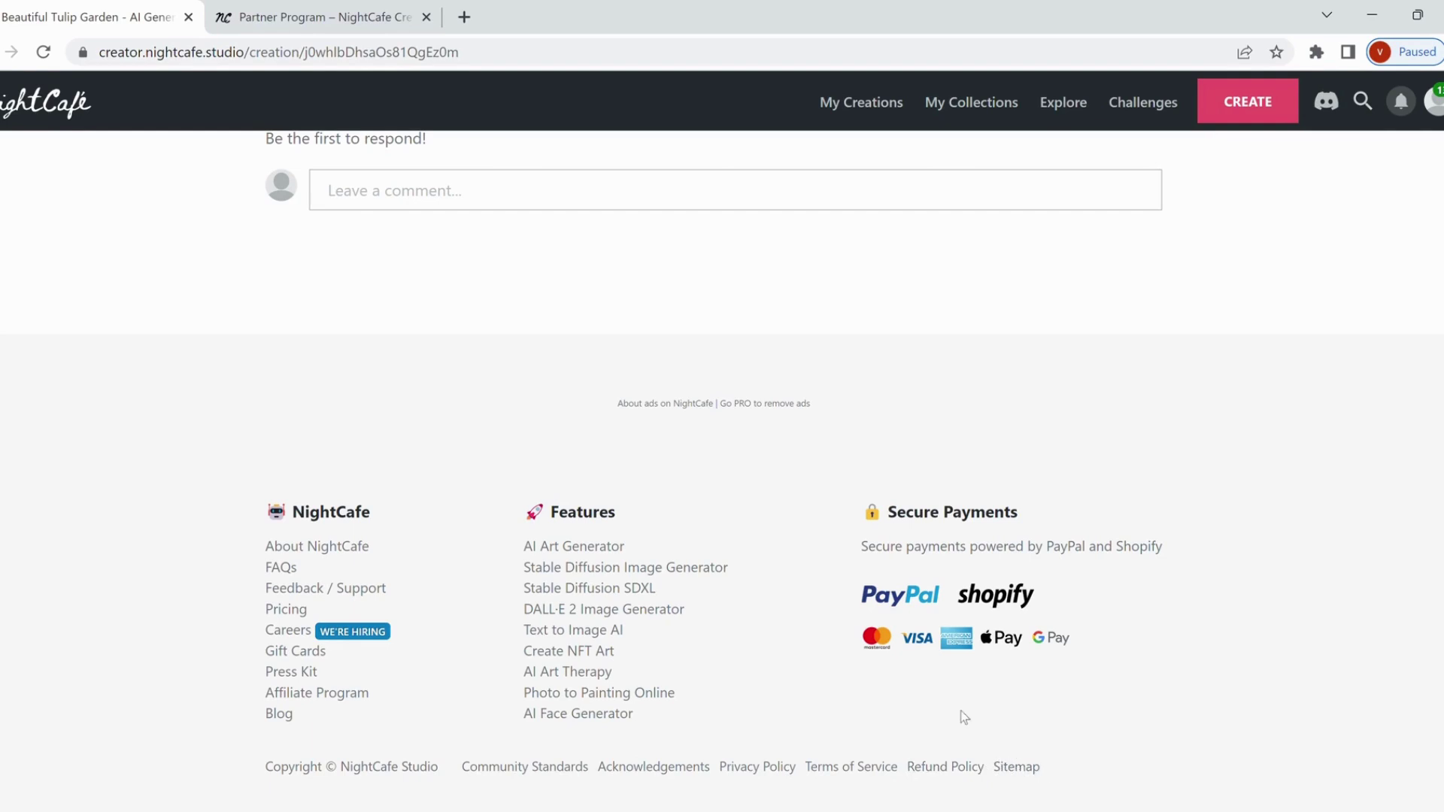
Open the Gift Cards page from the footer, look through it, and return to the creation page.
click(294, 653)
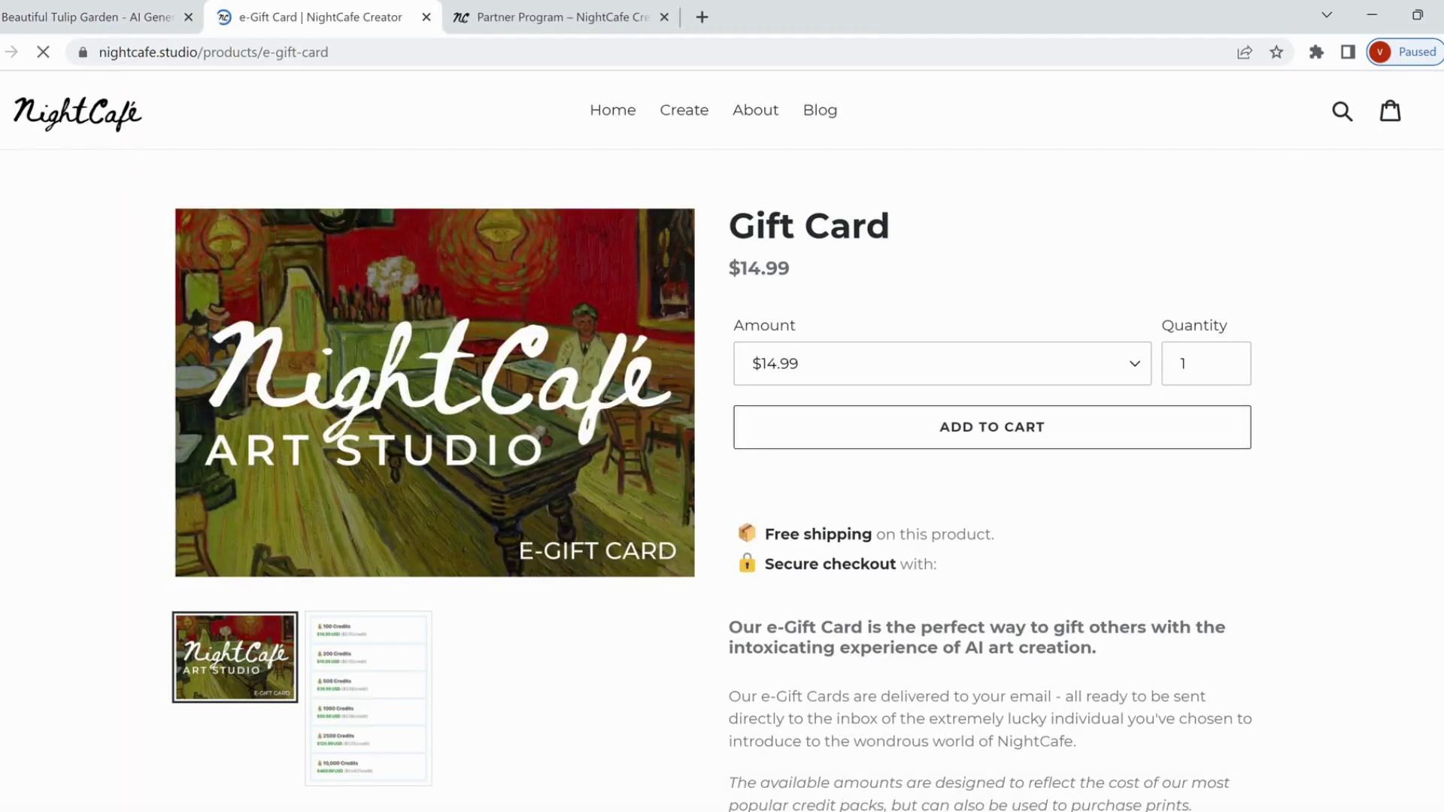
scroll(722, 436, down, 10)
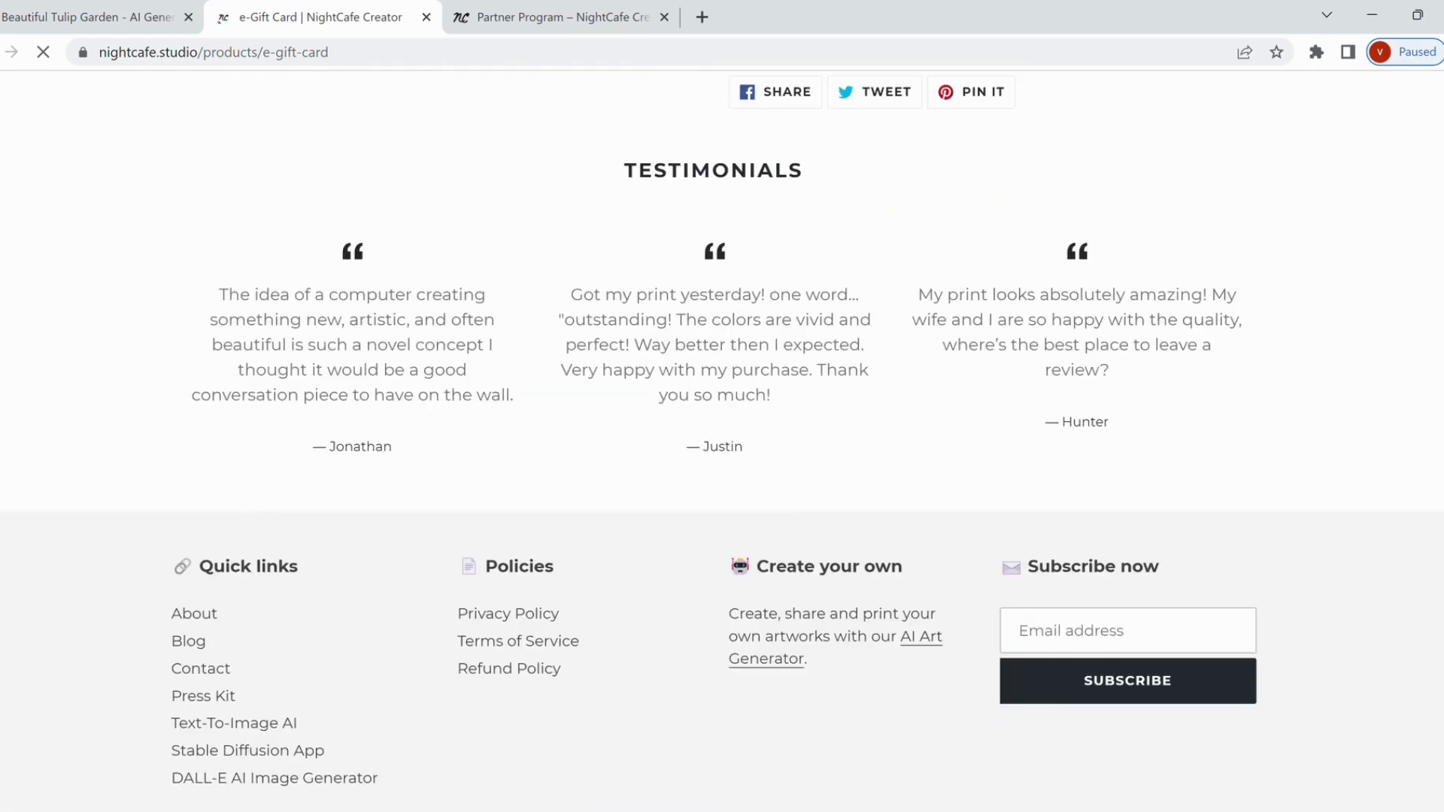
scroll(550, 301, up, 9)
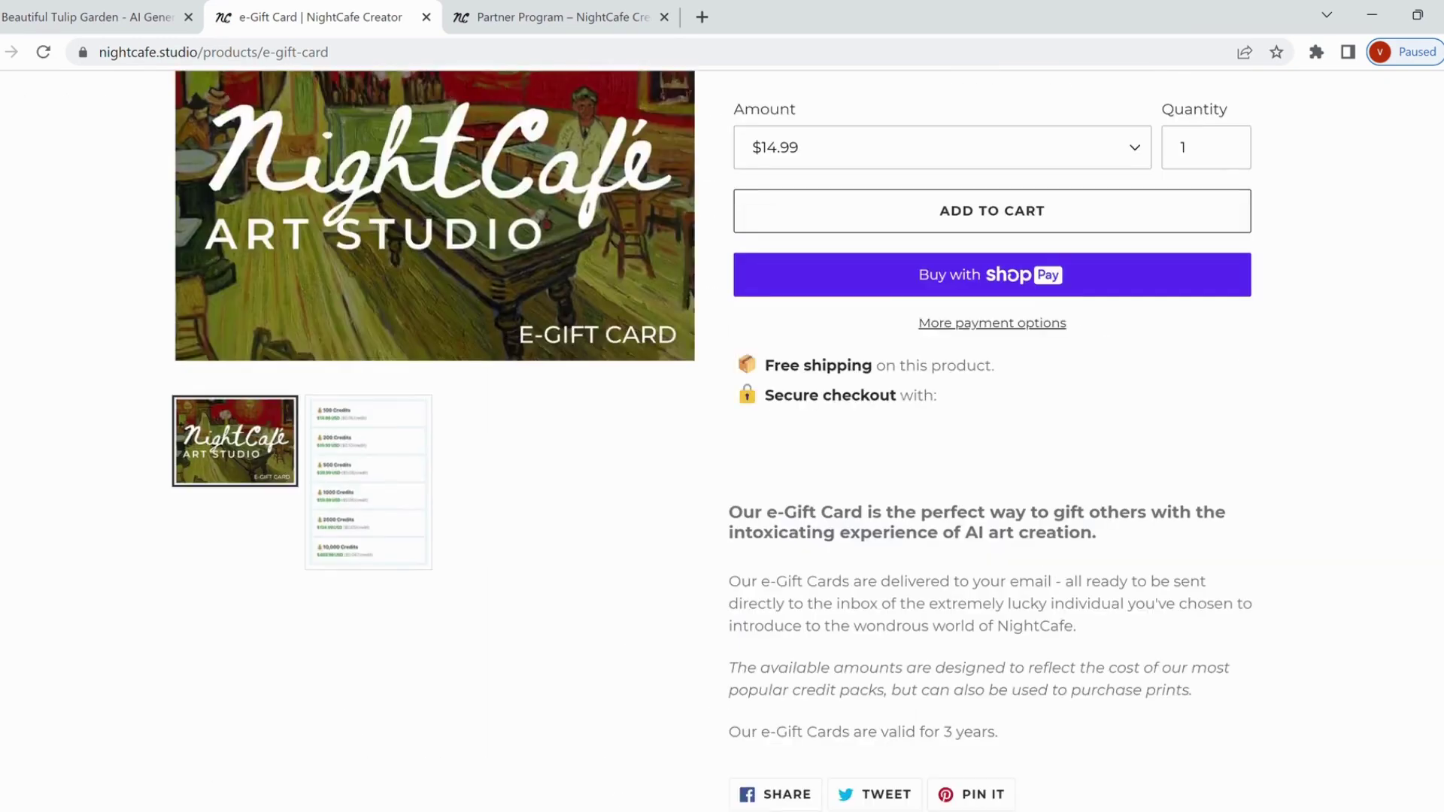
click(94, 9)
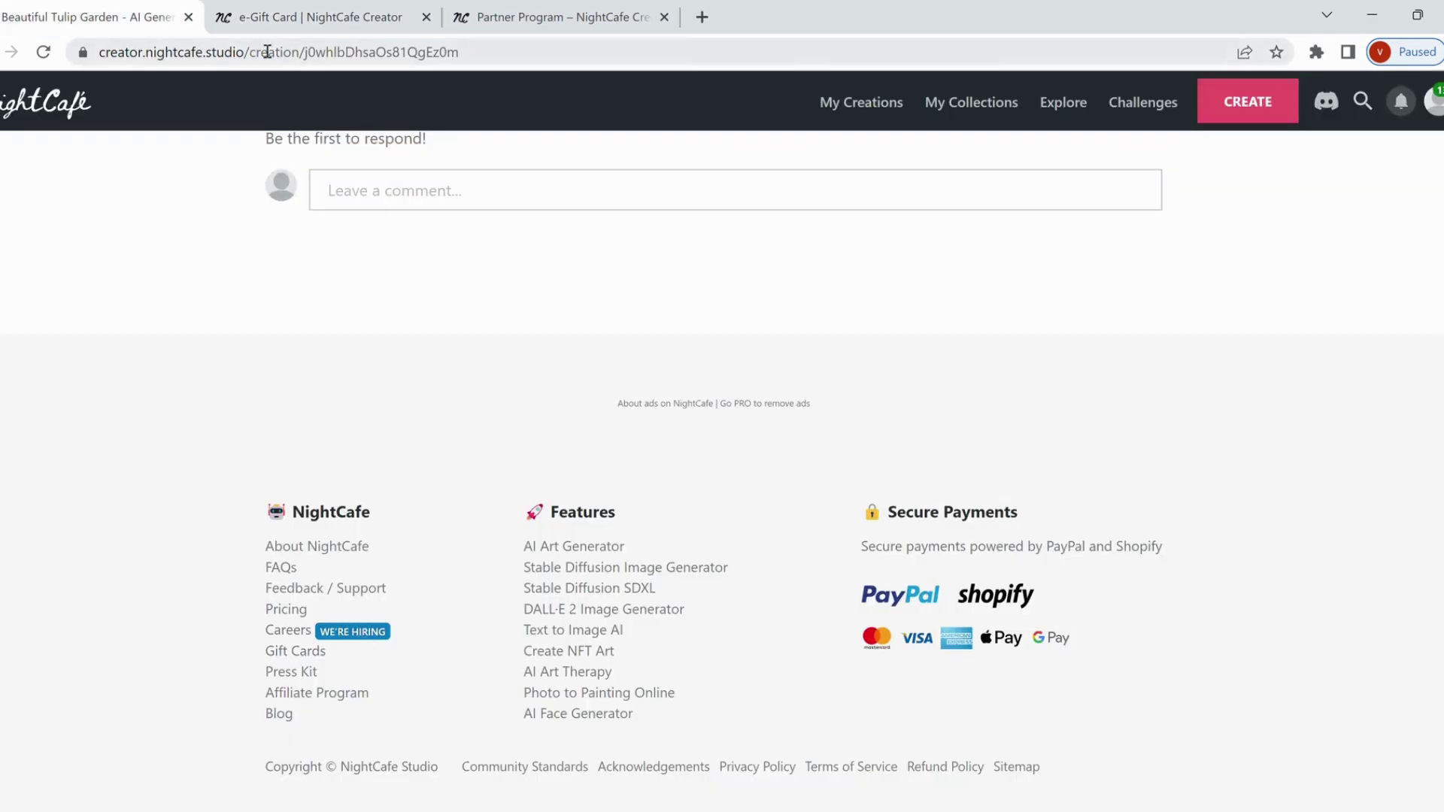
Review the e-Gift Card page's amount options, description and testimonials, and close the page.
click(293, 9)
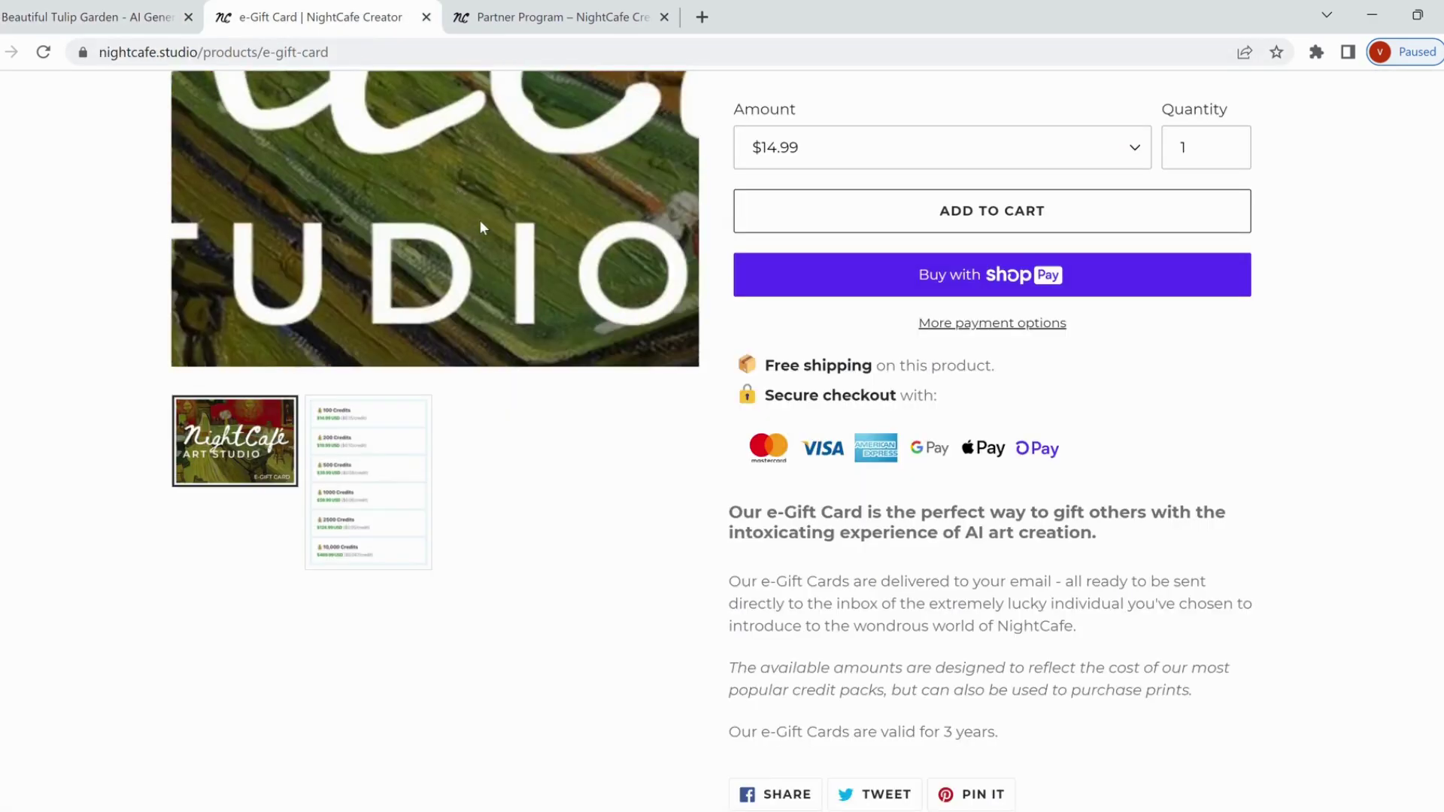
scroll(722, 437, up, 3)
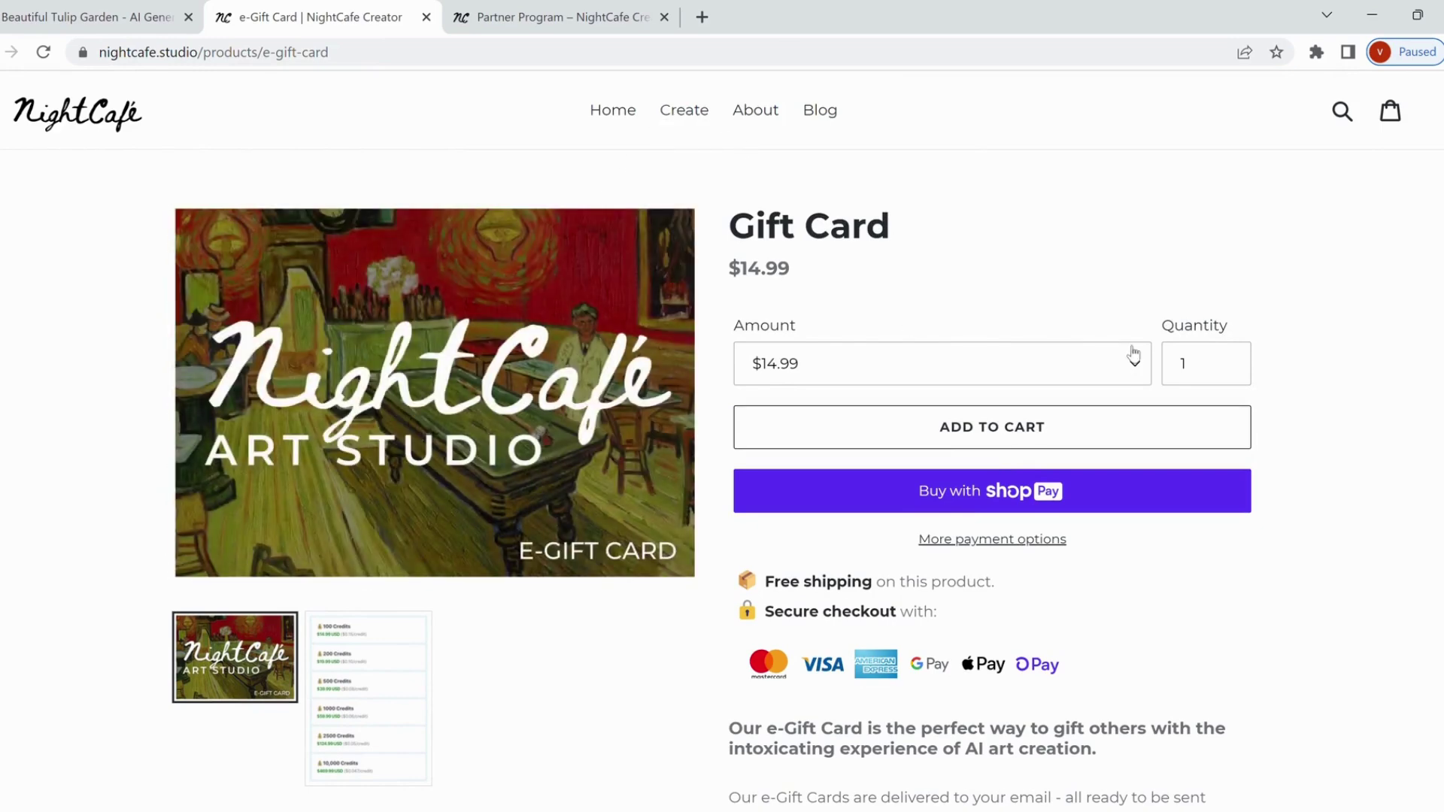
click(1146, 368)
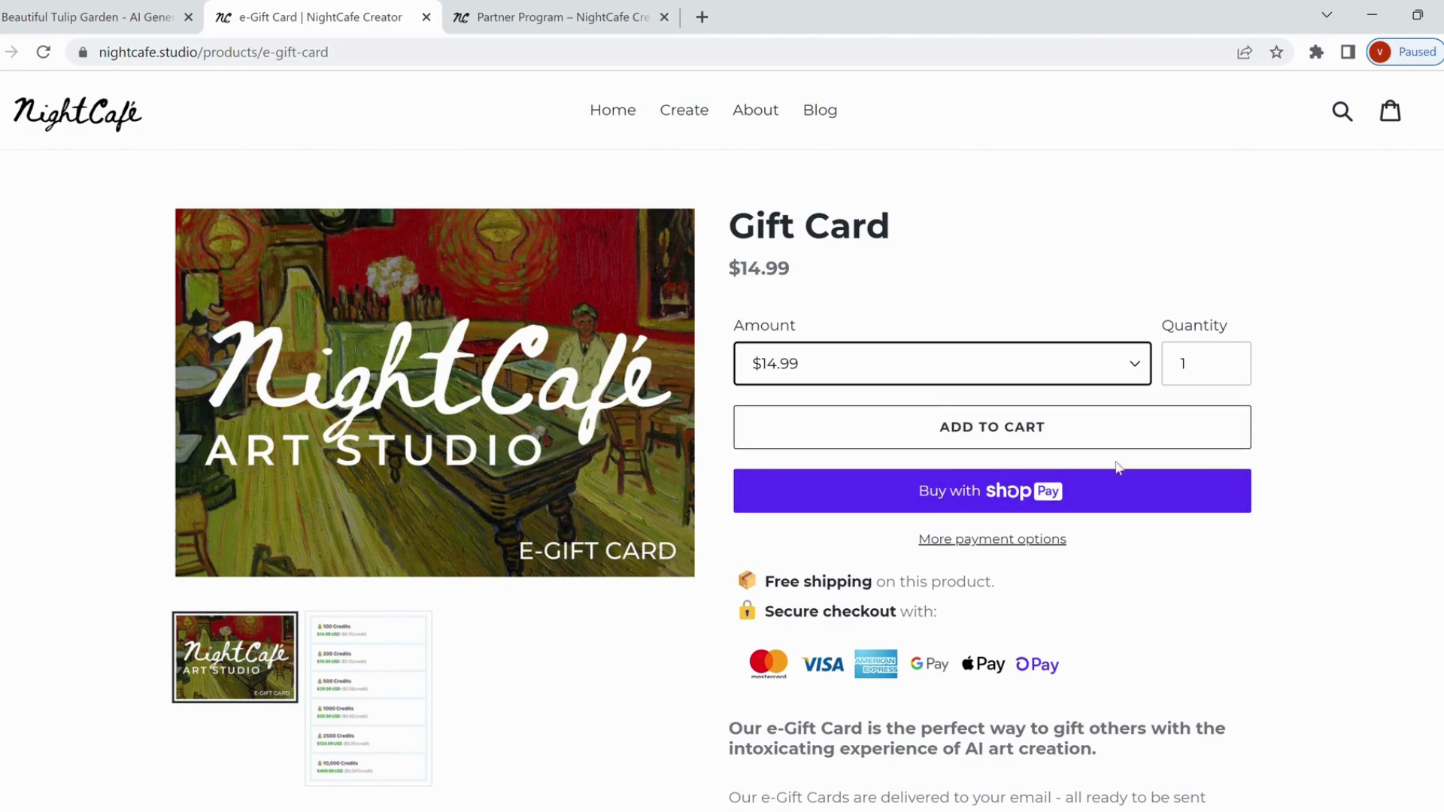
scroll(1341, 625, down, 9)
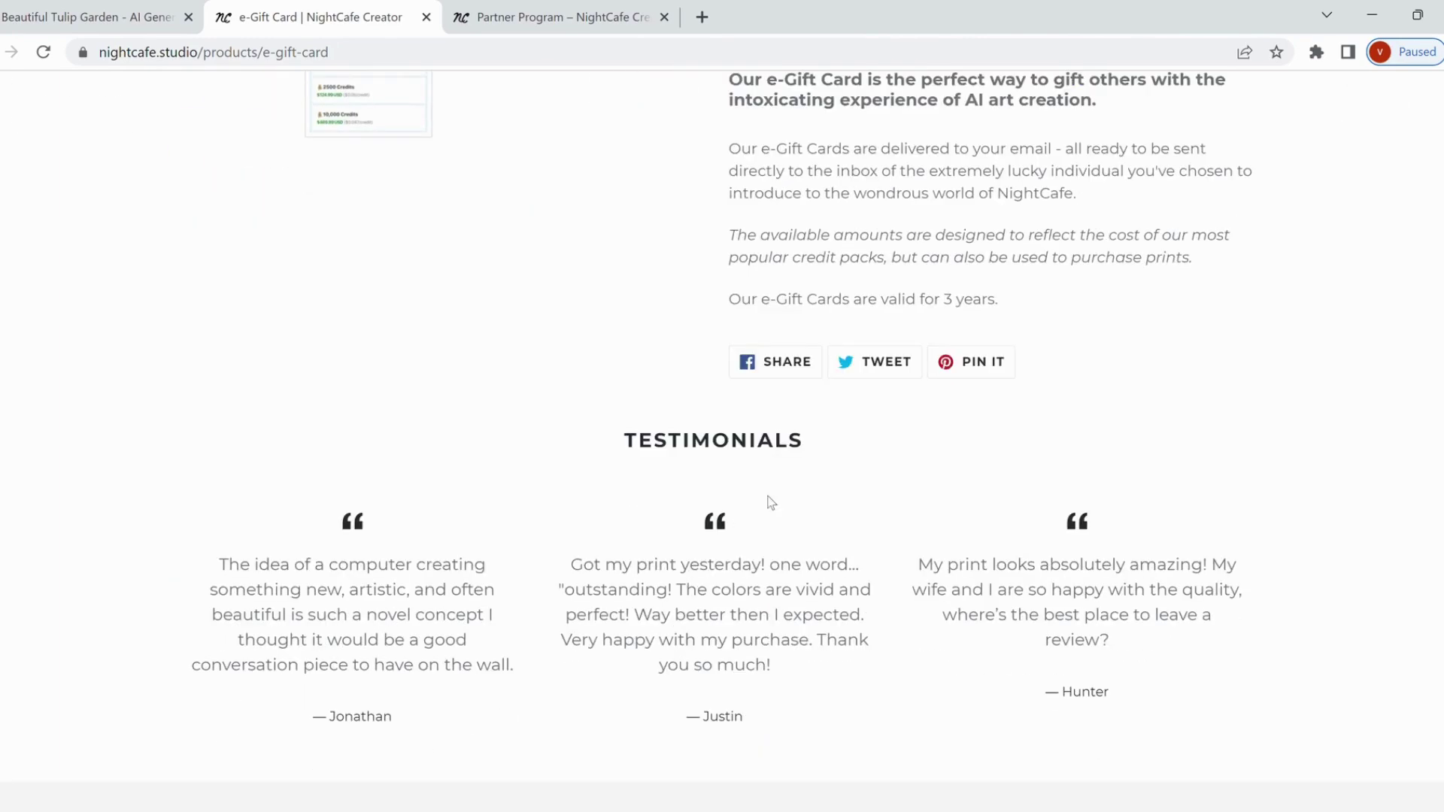
click(426, 17)
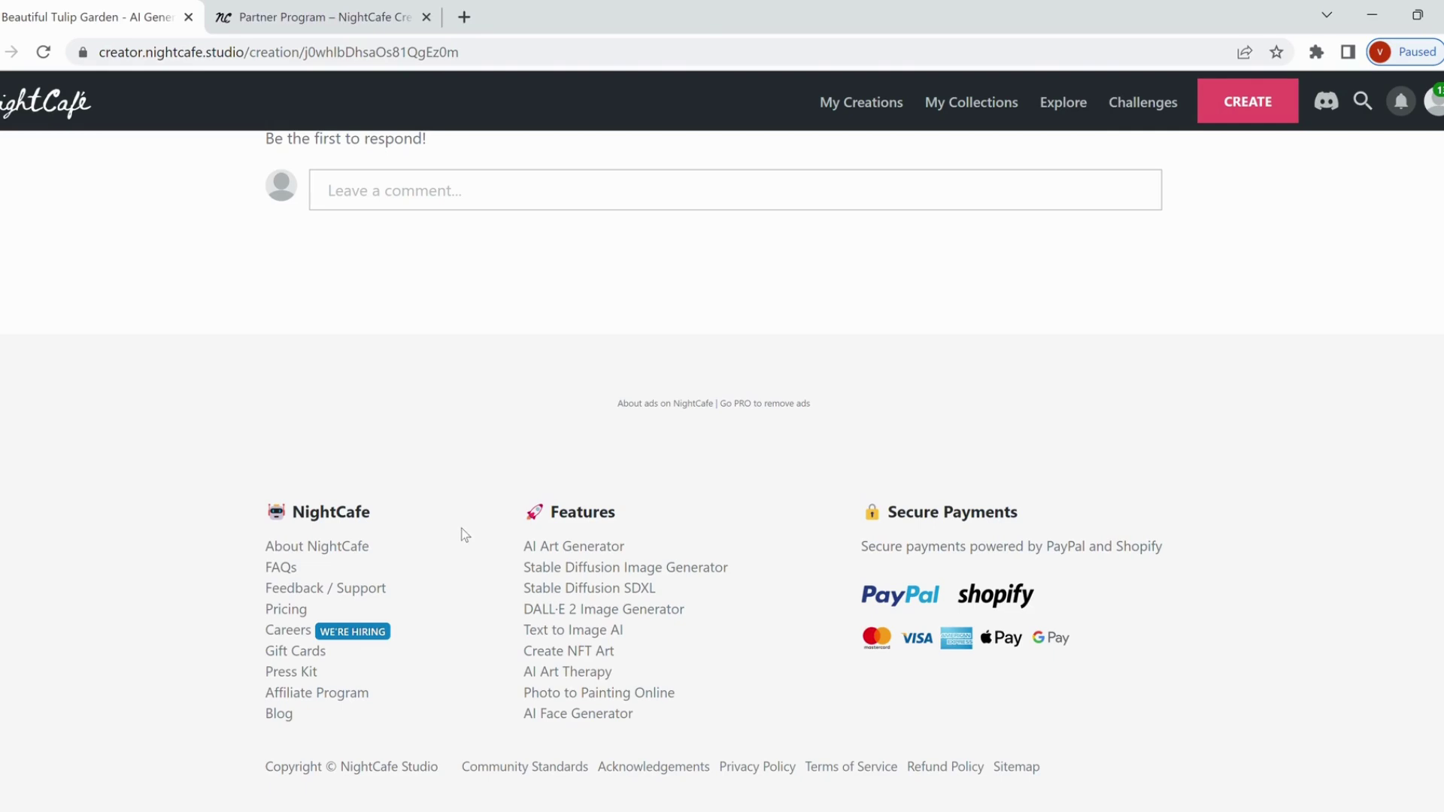
Open the Pricing page from the footer and examine the NightCafe PRO plans, payment information and Pricing FAQs.
click(295, 615)
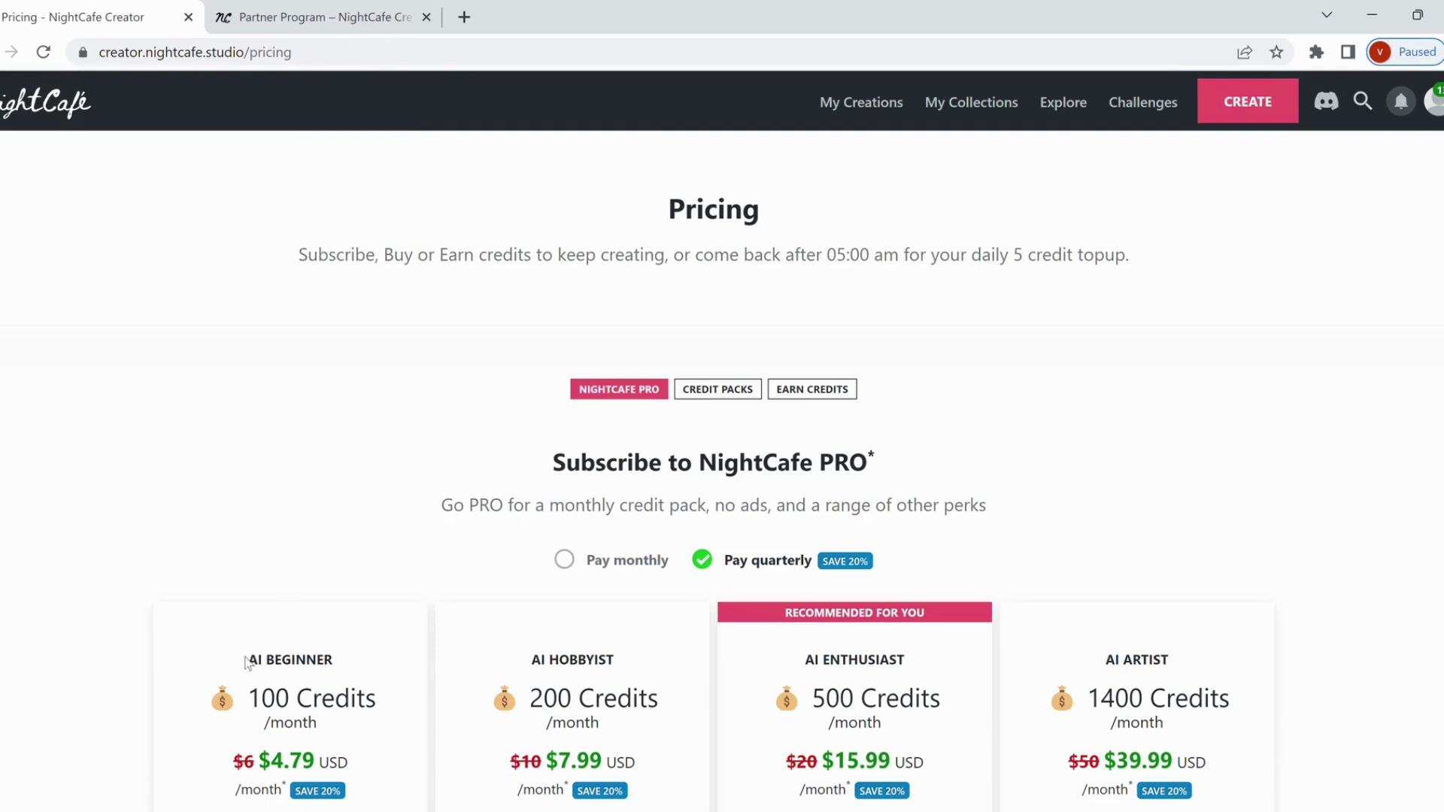
drag(250, 661, 339, 670)
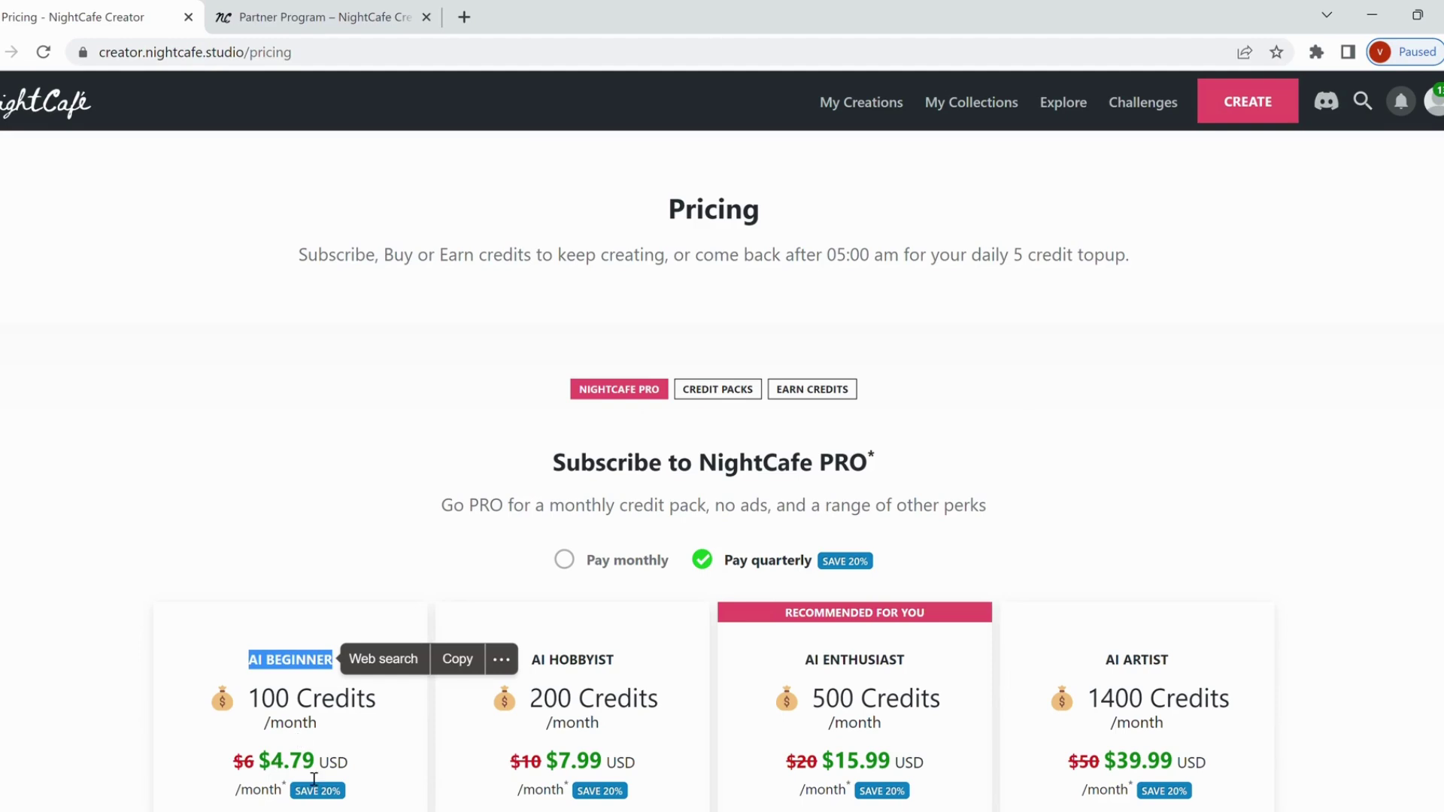
scroll(704, 771, down, 2)
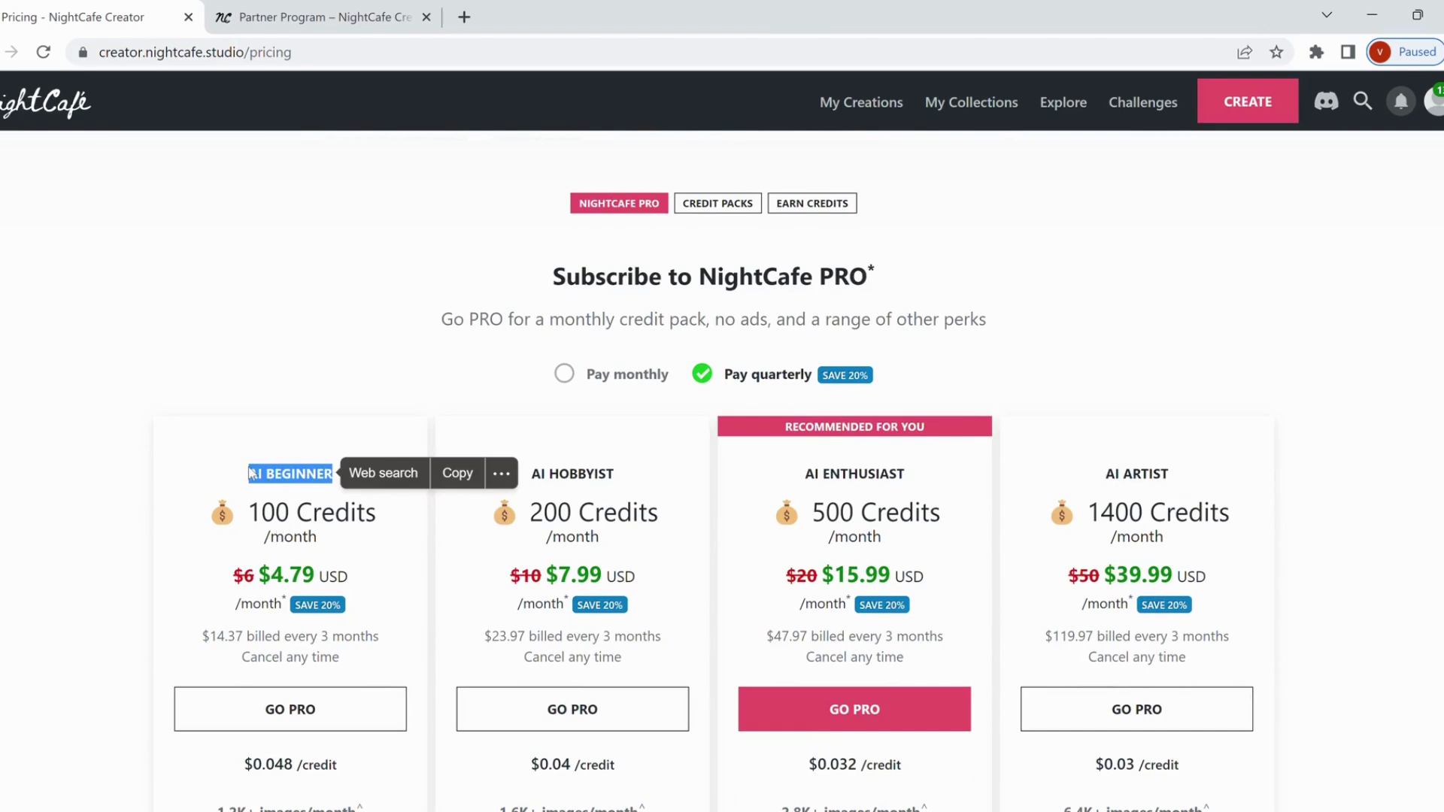
mouse_move(251, 474)
mouse_down()
mouse_move(314, 478)
mouse_move(261, 485)
mouse_up()
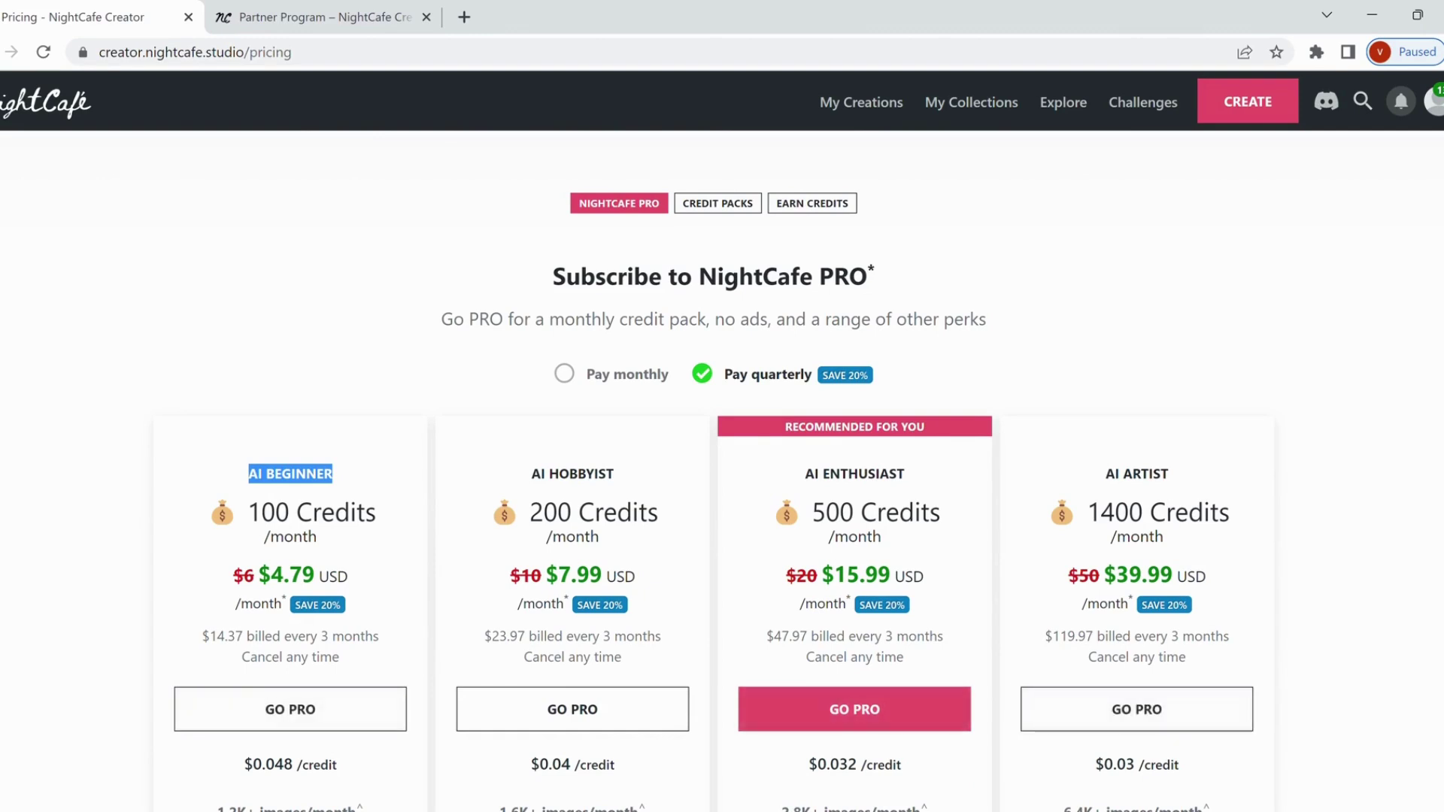
scroll(722, 451, down, 10)
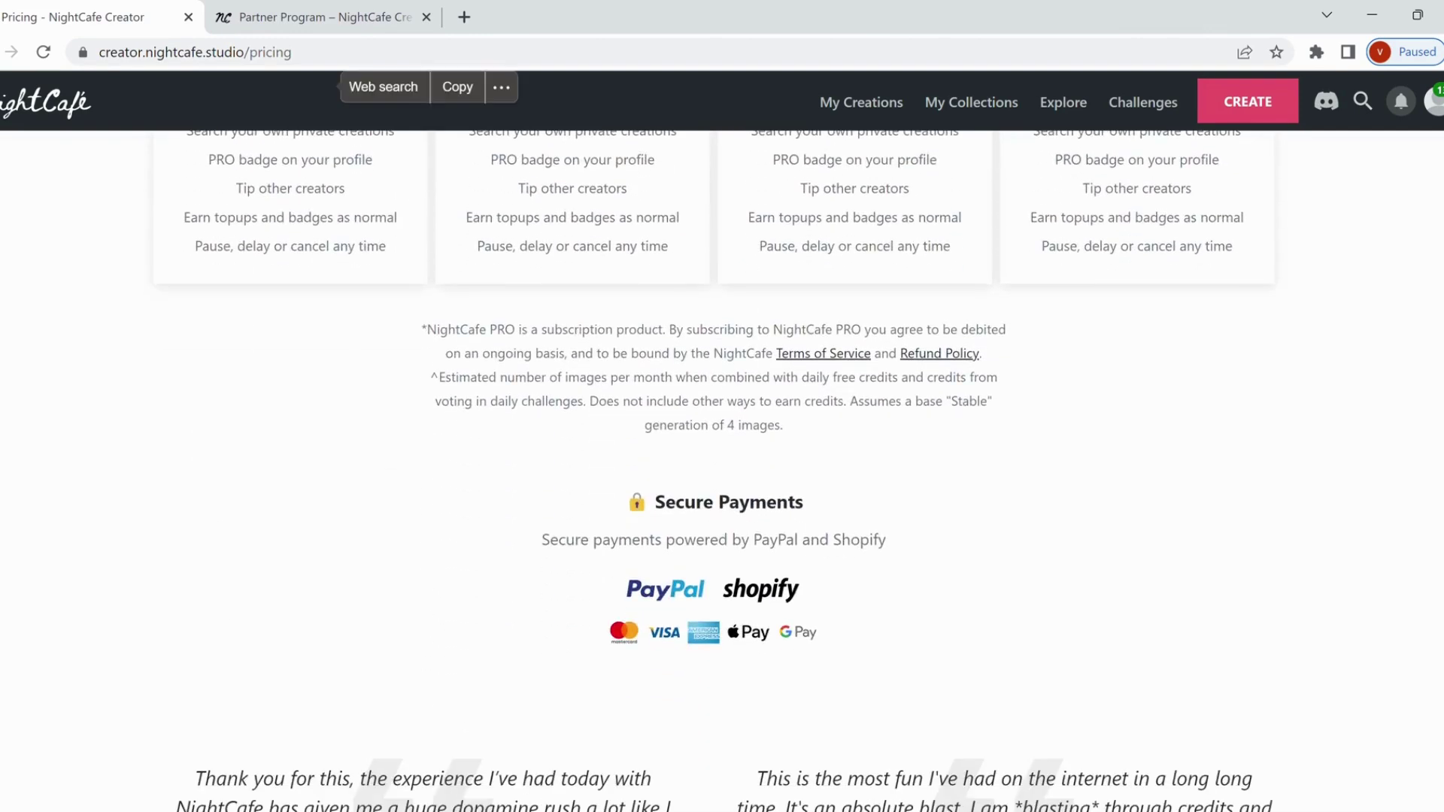
scroll(722, 451, down, 16)
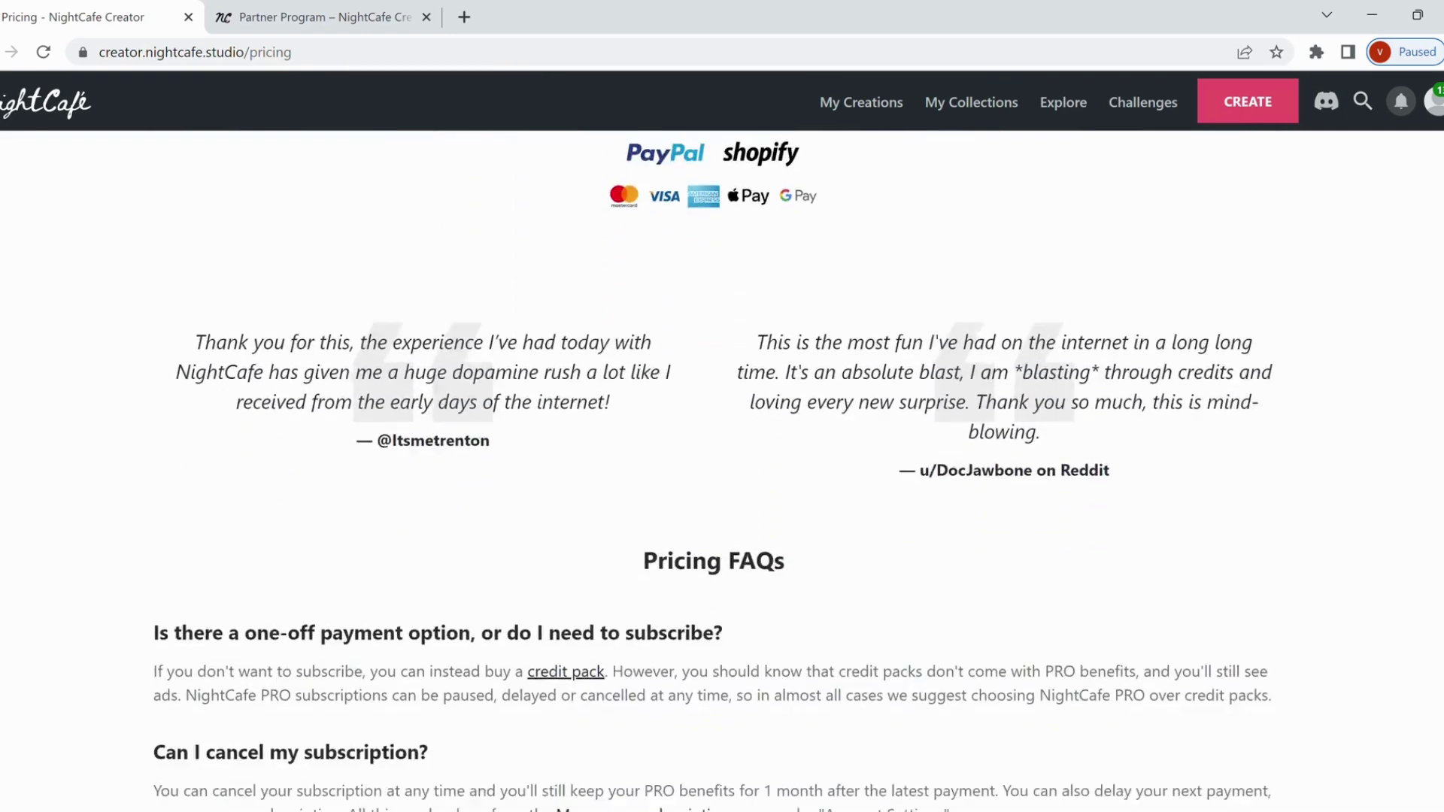
scroll(722, 441, down, 8)
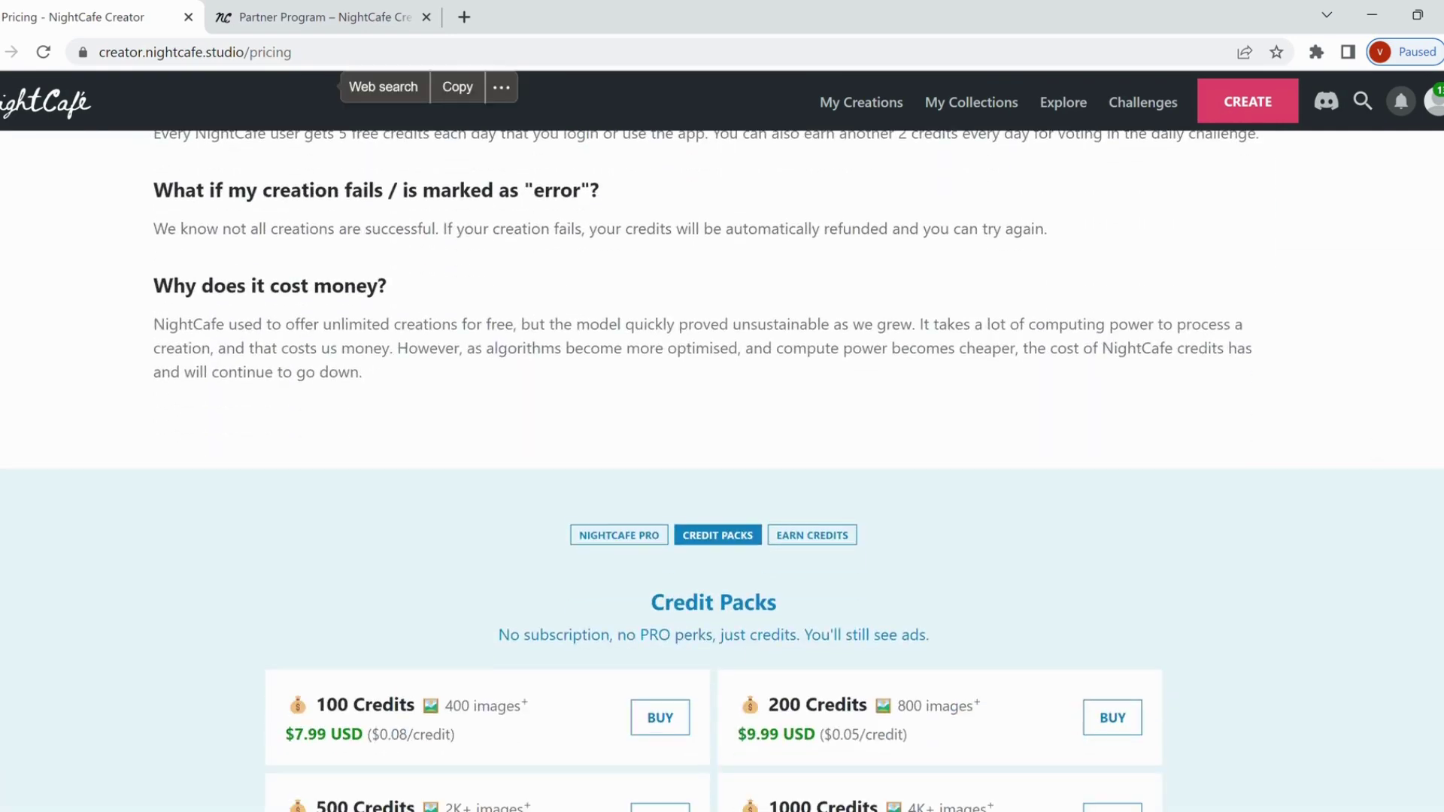
scroll(722, 441, up, 17)
scroll(722, 441, up, 18)
scroll(855, 435, up, 3)
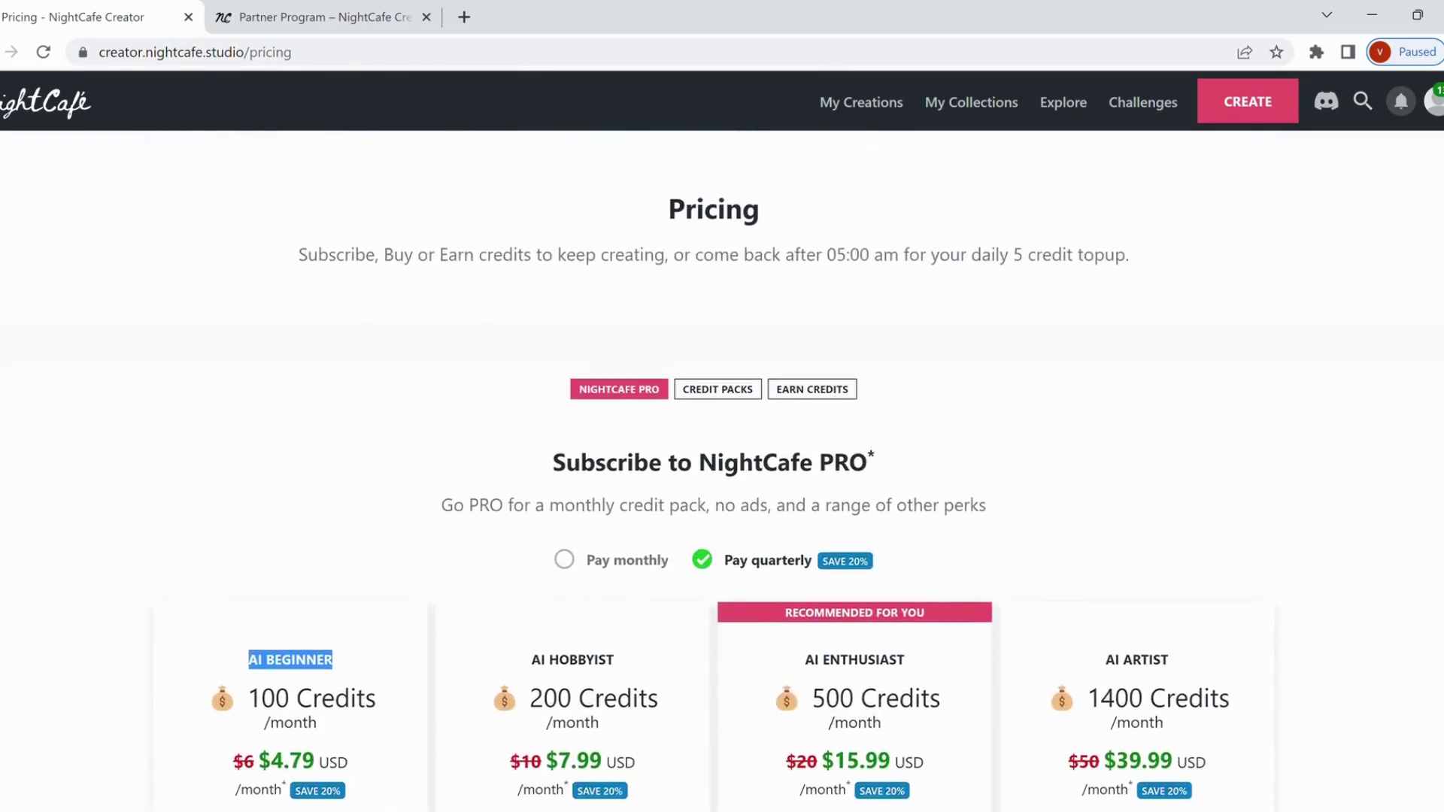
Examine the Credit Packs offers and the introduction of the Earn Credits section on the Pricing page.
click(722, 390)
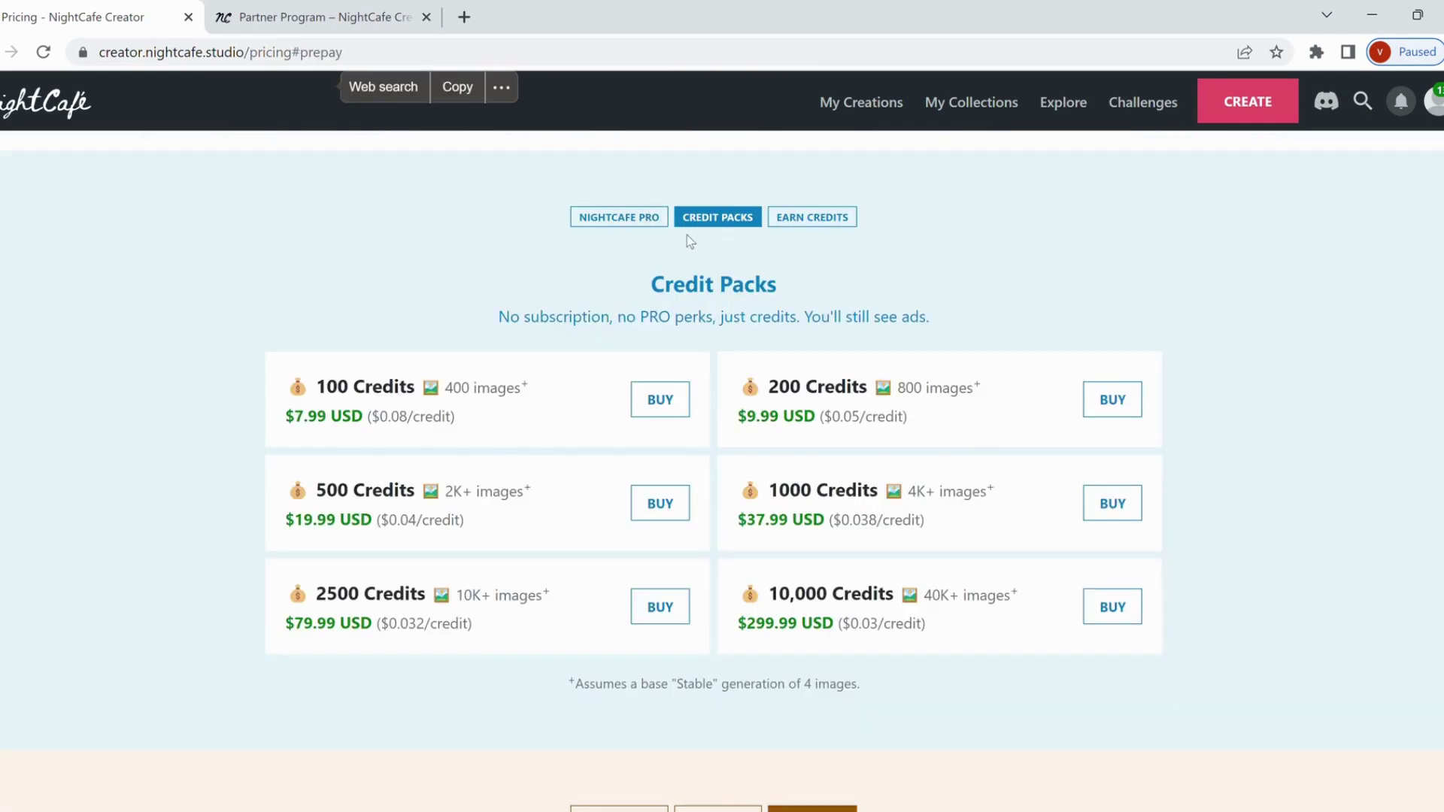
click(813, 221)
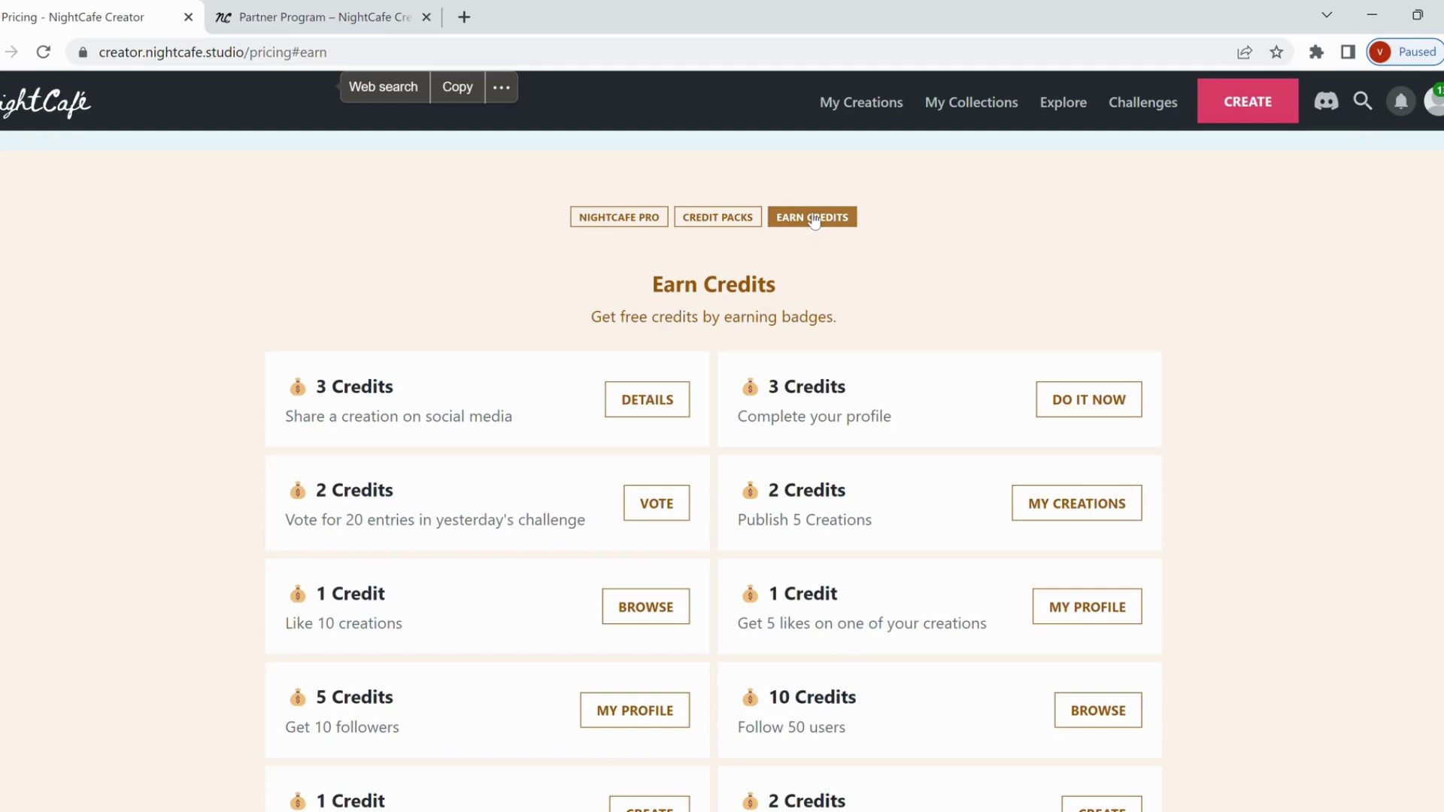
drag(653, 292, 790, 293)
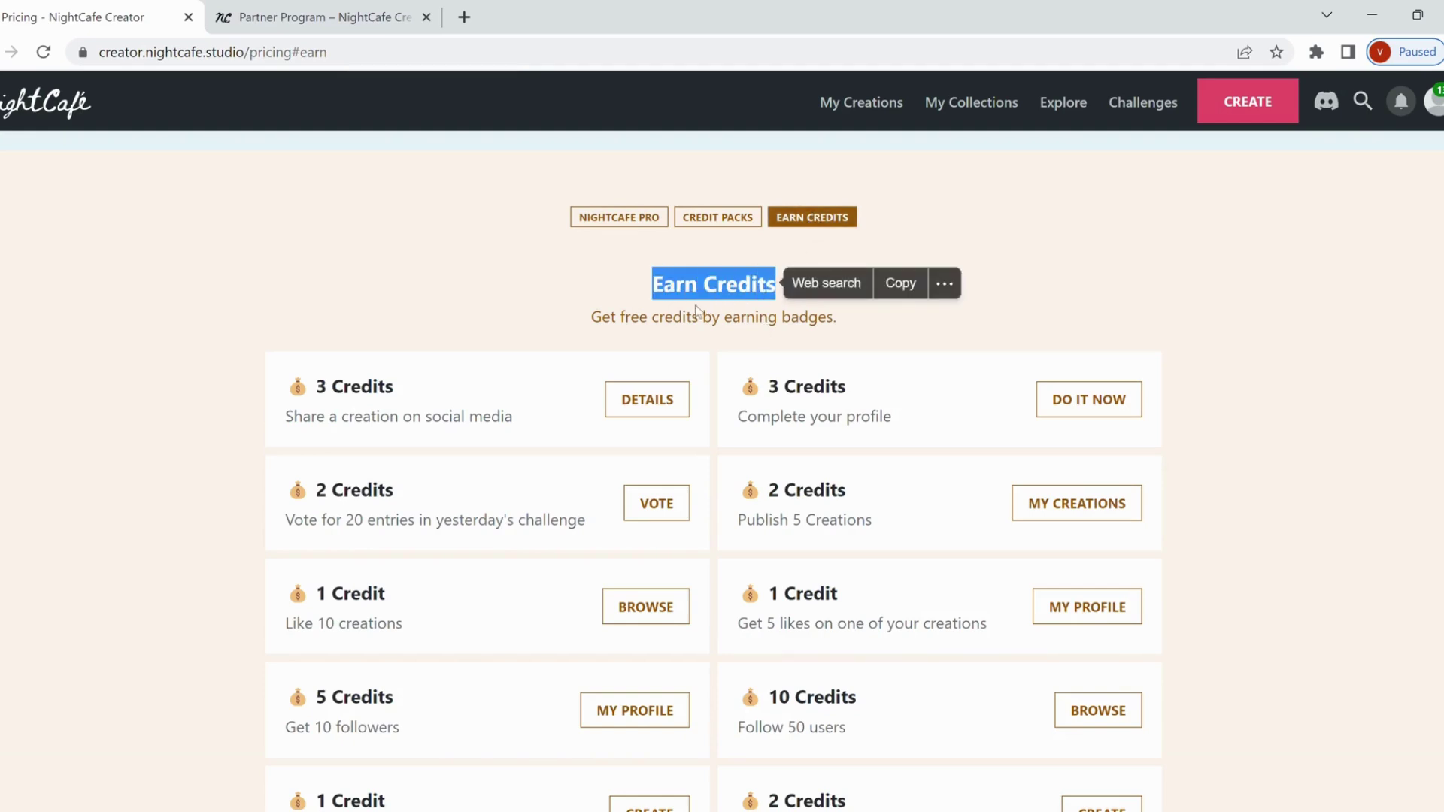
drag(599, 322, 838, 327)
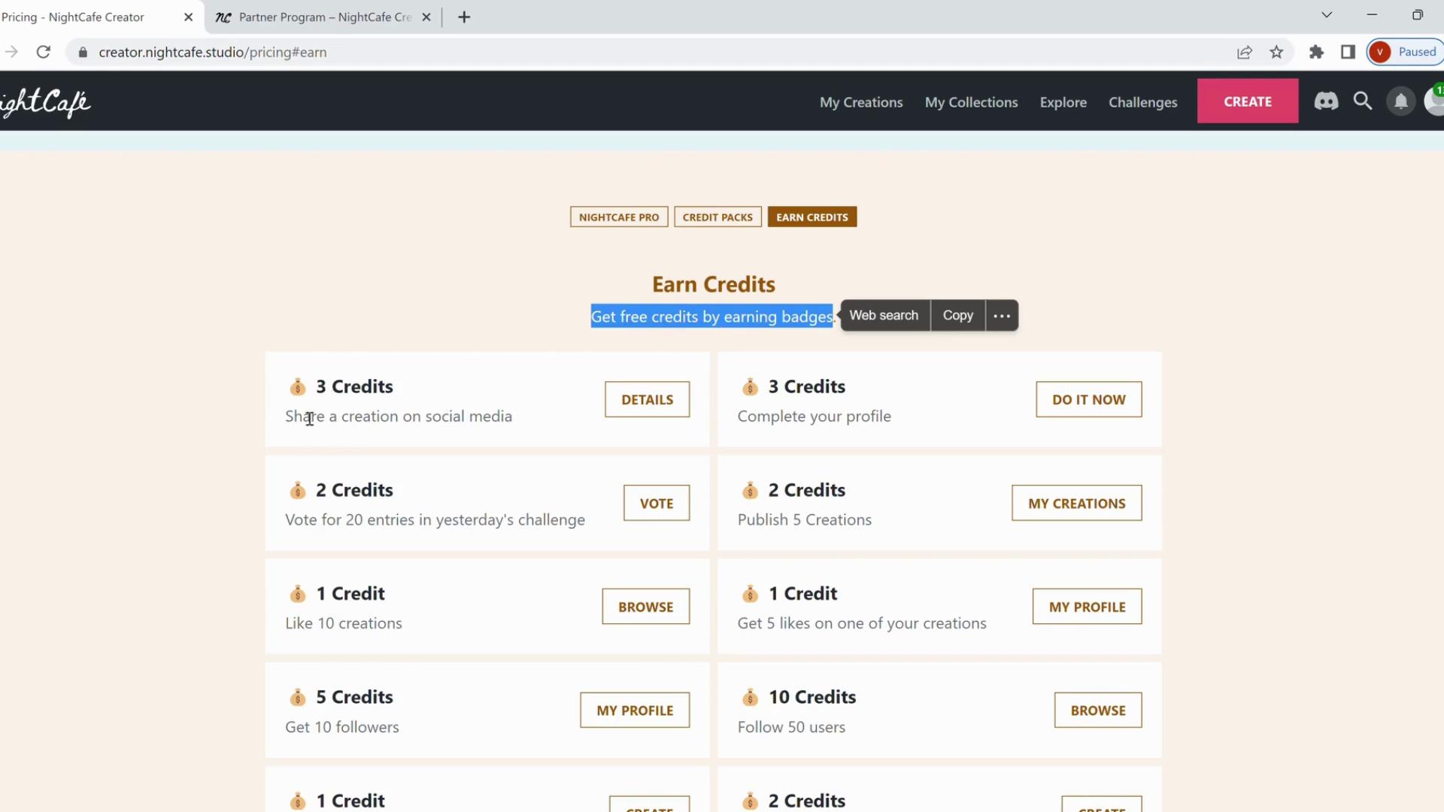
Read the details for earning credits by sharing a creation on social media, and close the dialog.
drag(287, 416, 519, 418)
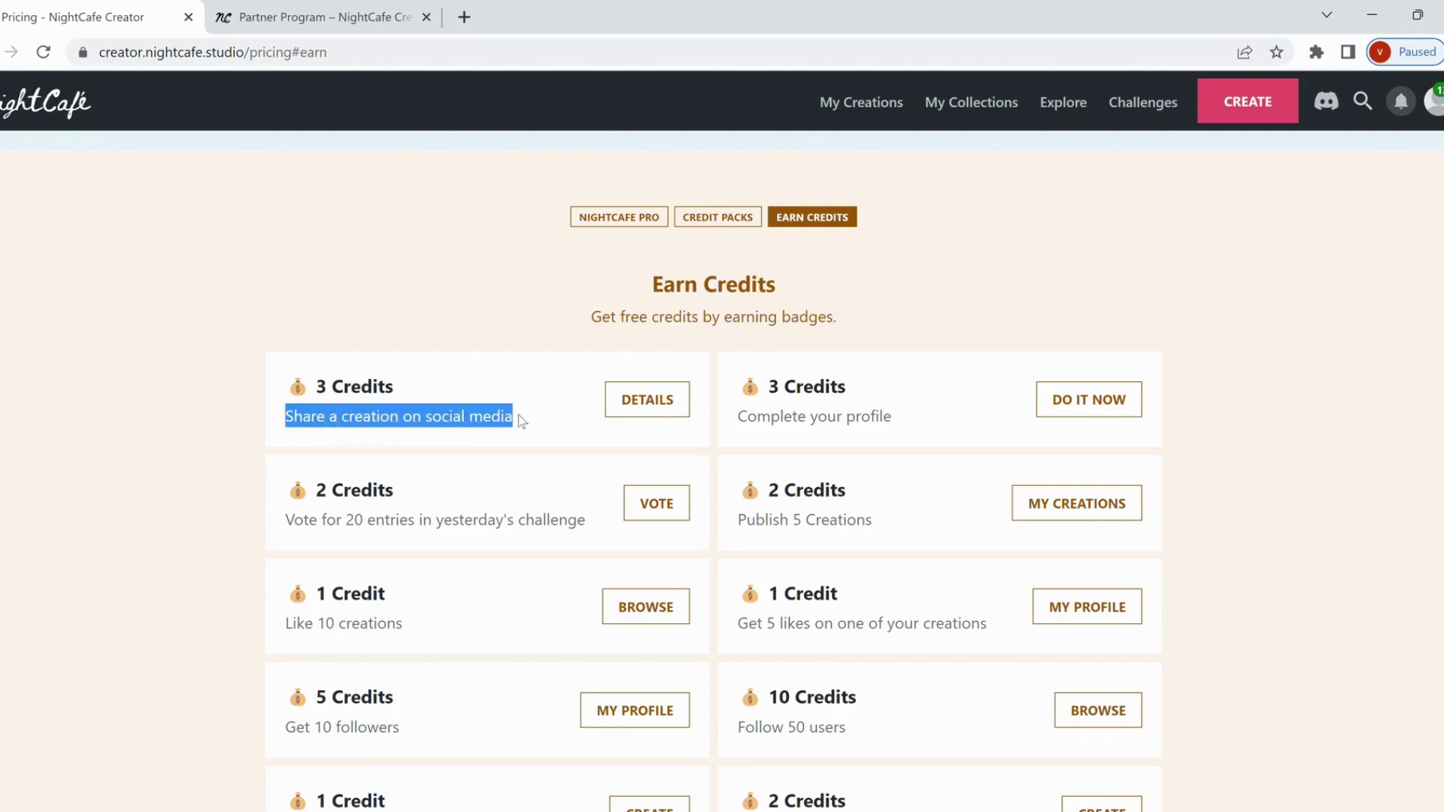
click(648, 399)
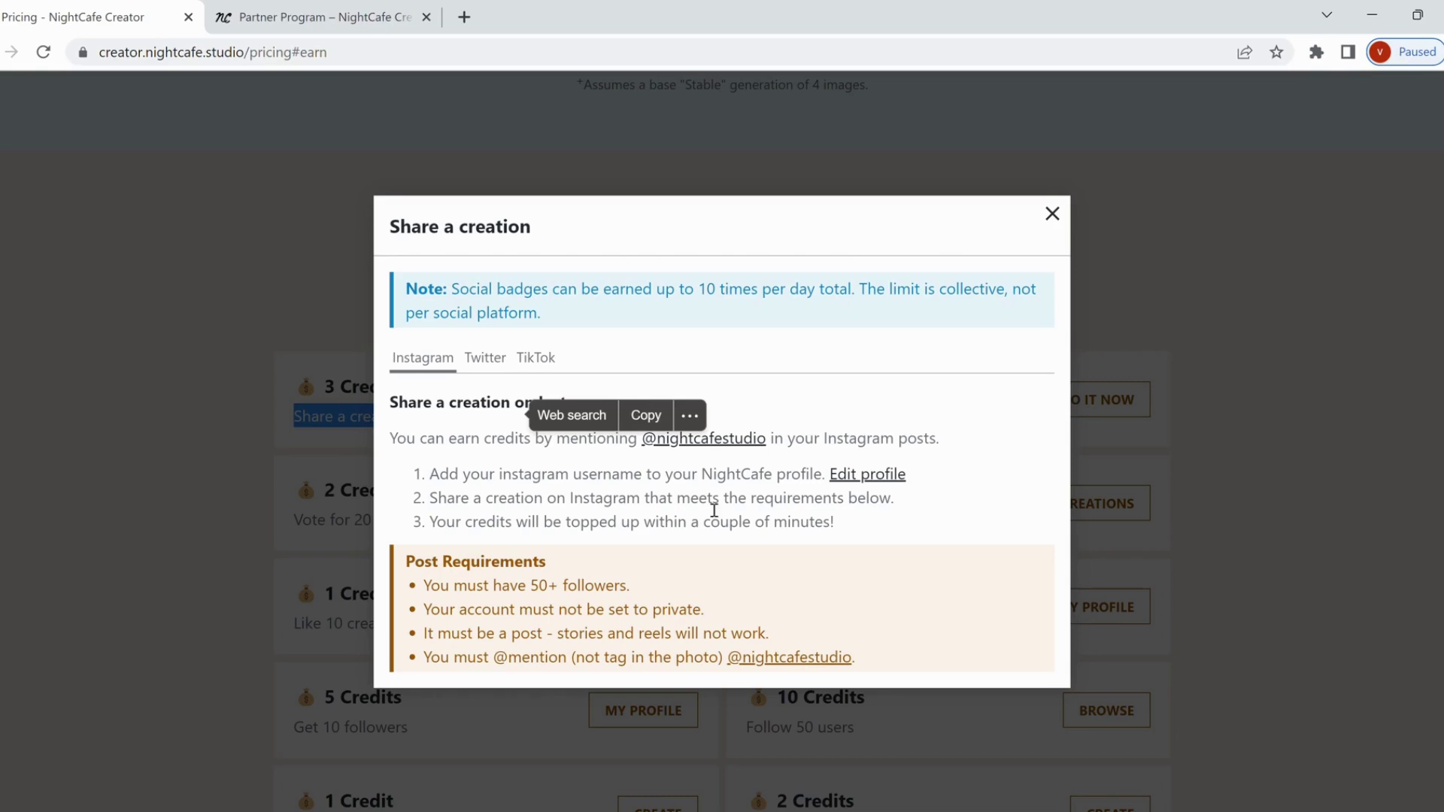
click(984, 553)
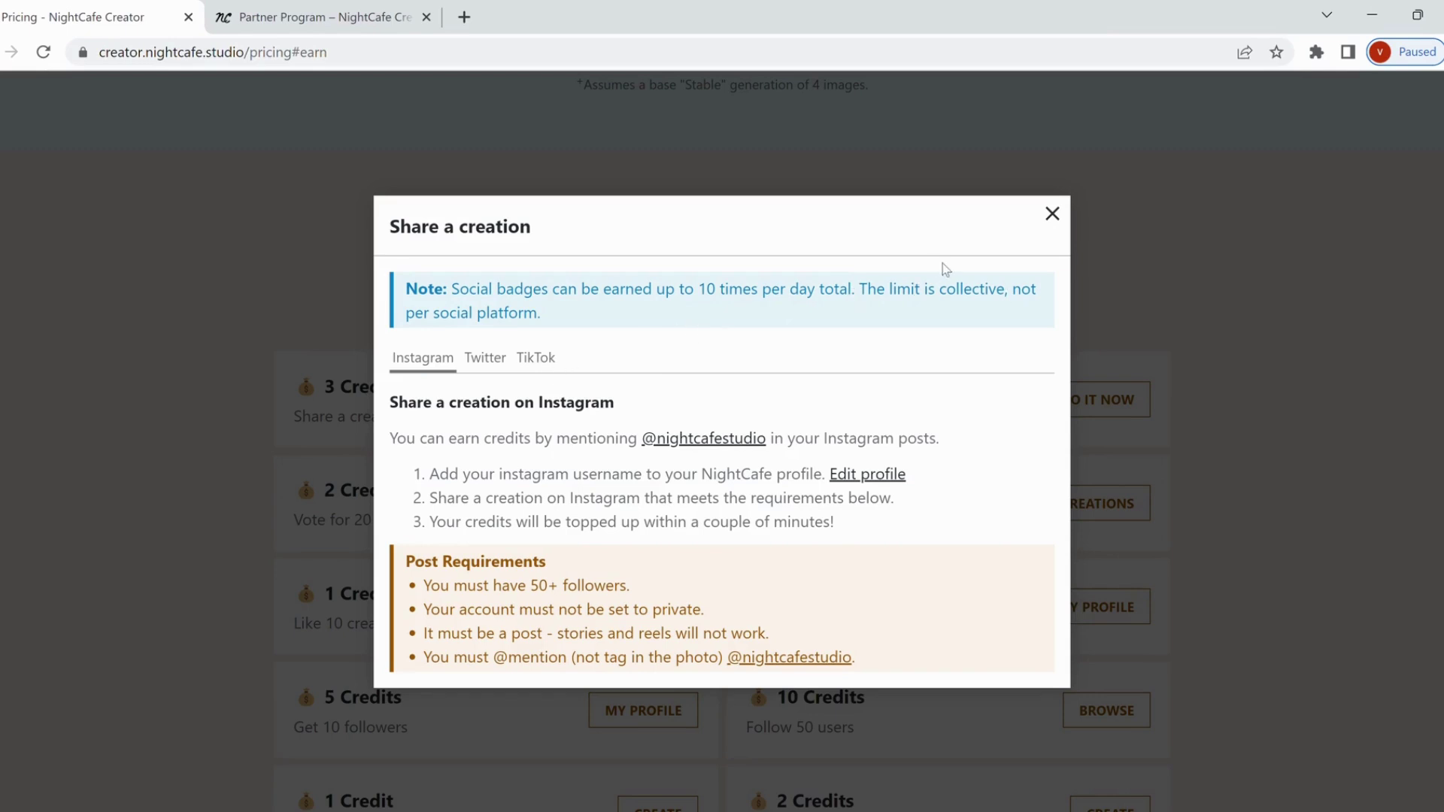
click(1051, 215)
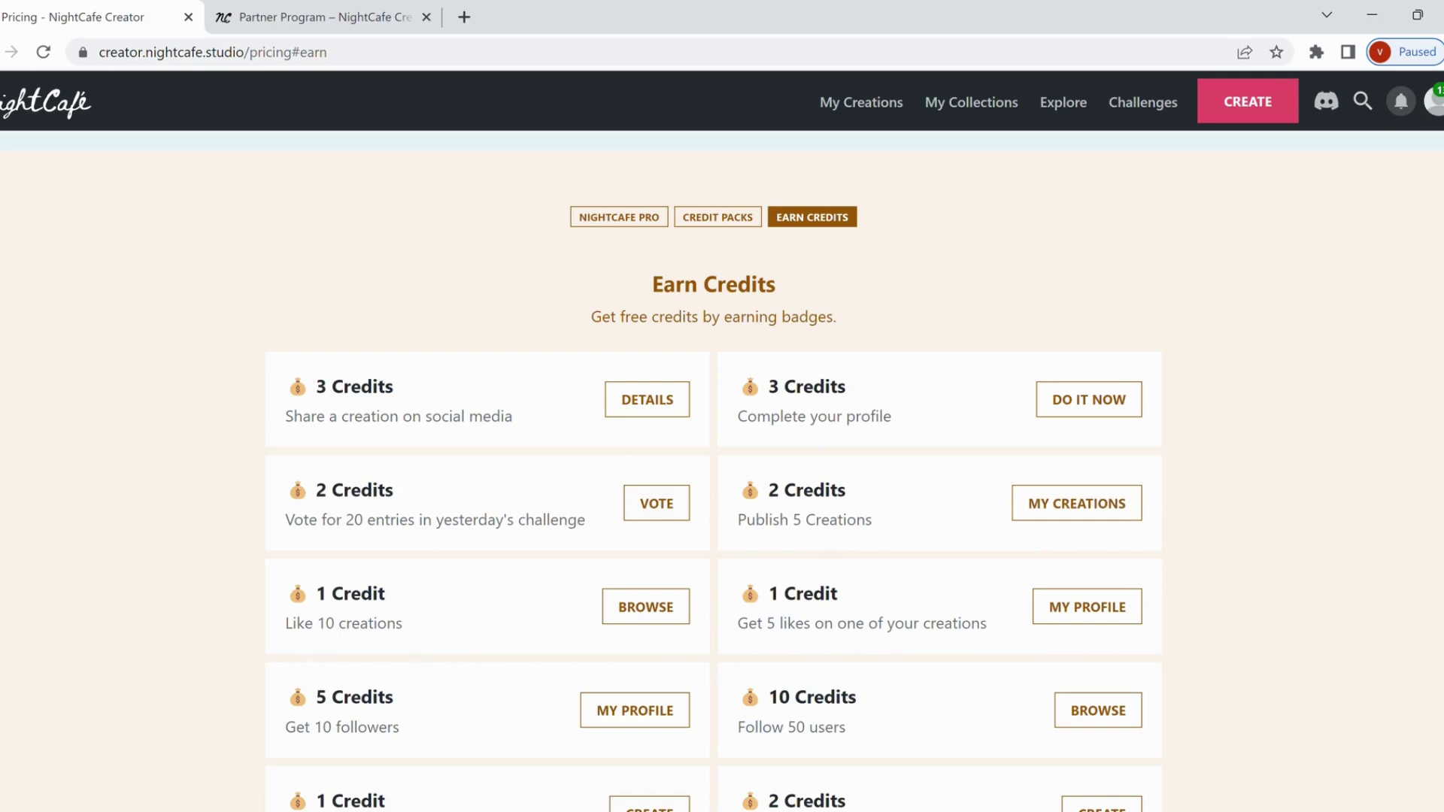
Open the full badges list from the Earn Credits section and examine the NightCafe Badges page.
scroll(720, 533, down, 5)
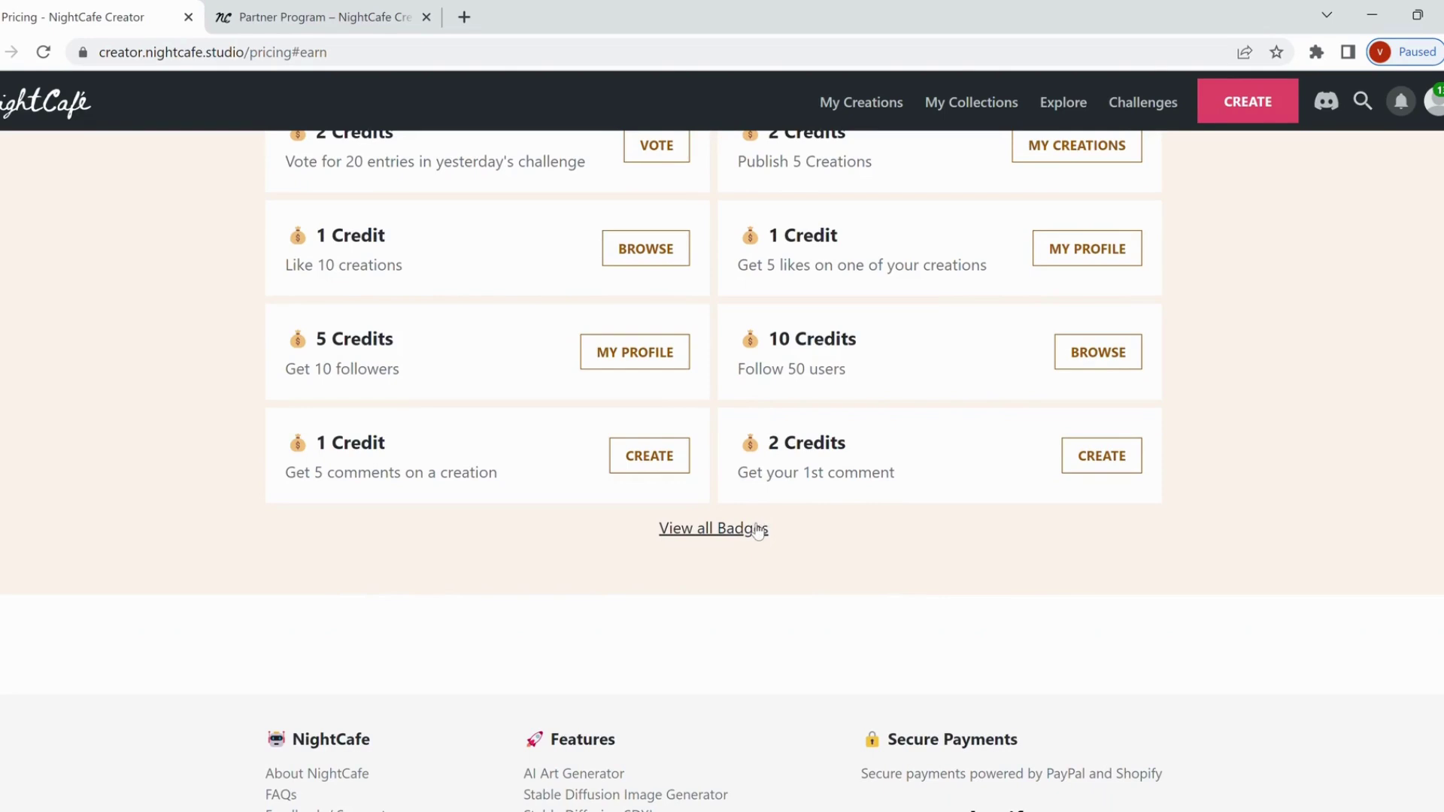
drag(656, 525, 768, 528)
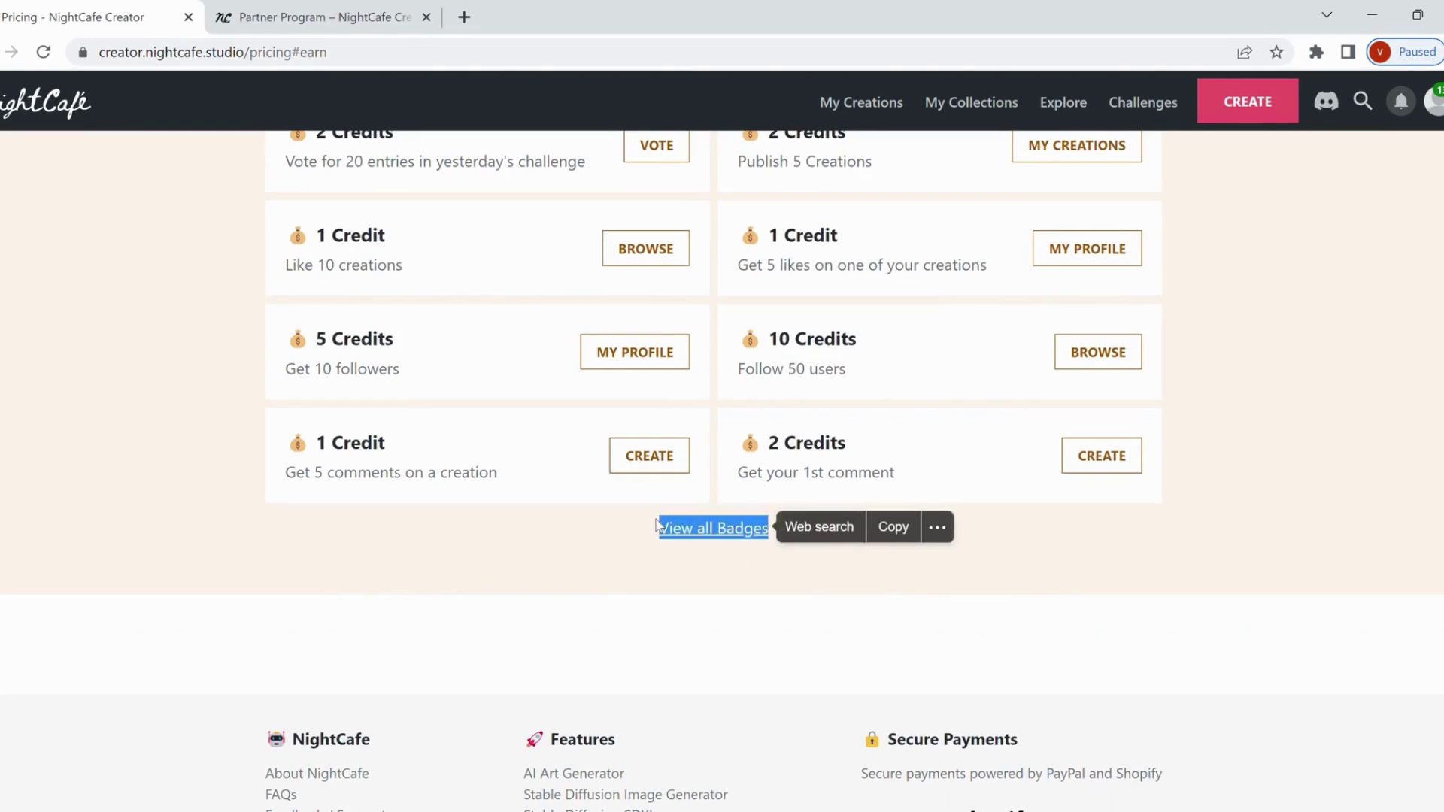
click(741, 529)
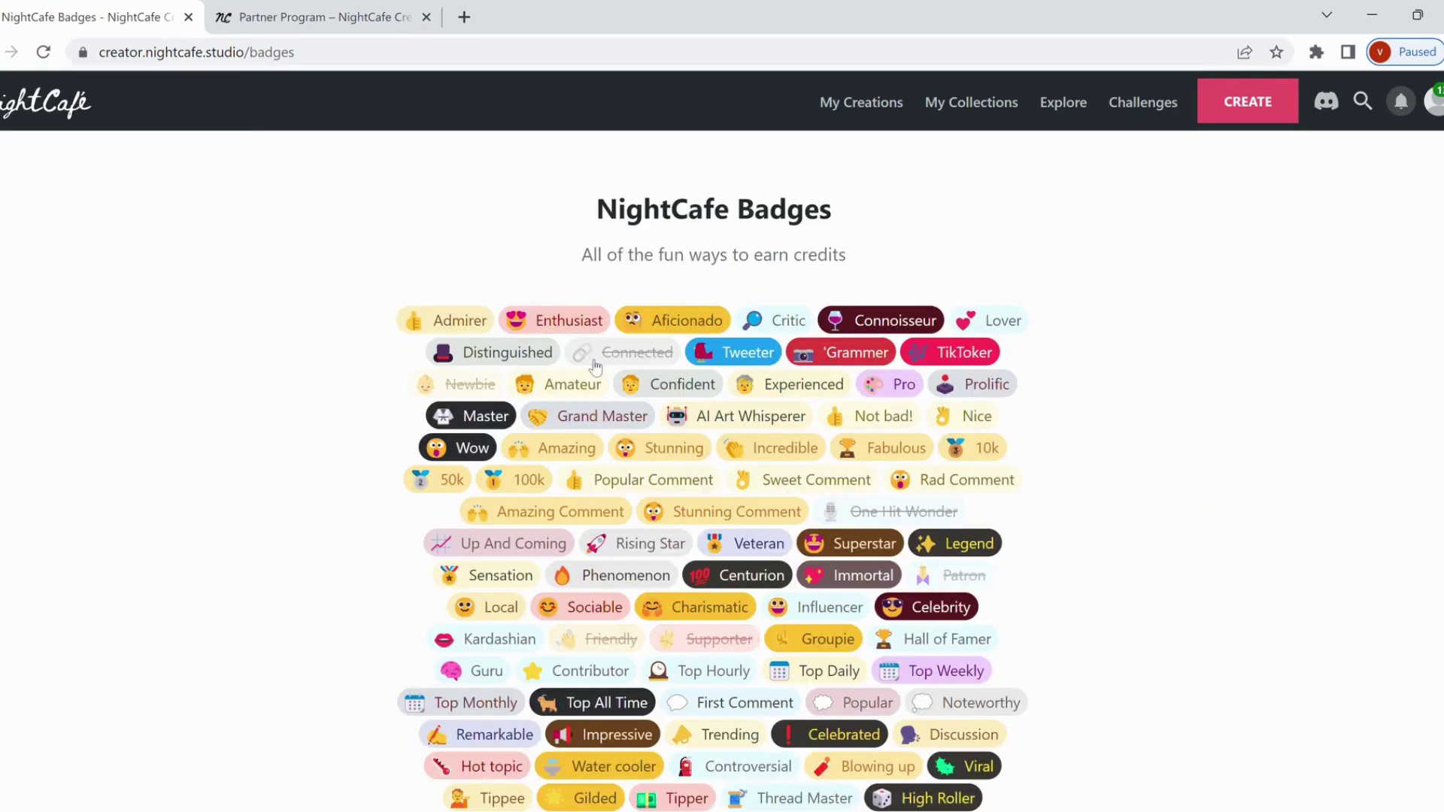
drag(597, 211, 838, 208)
drag(585, 255, 877, 258)
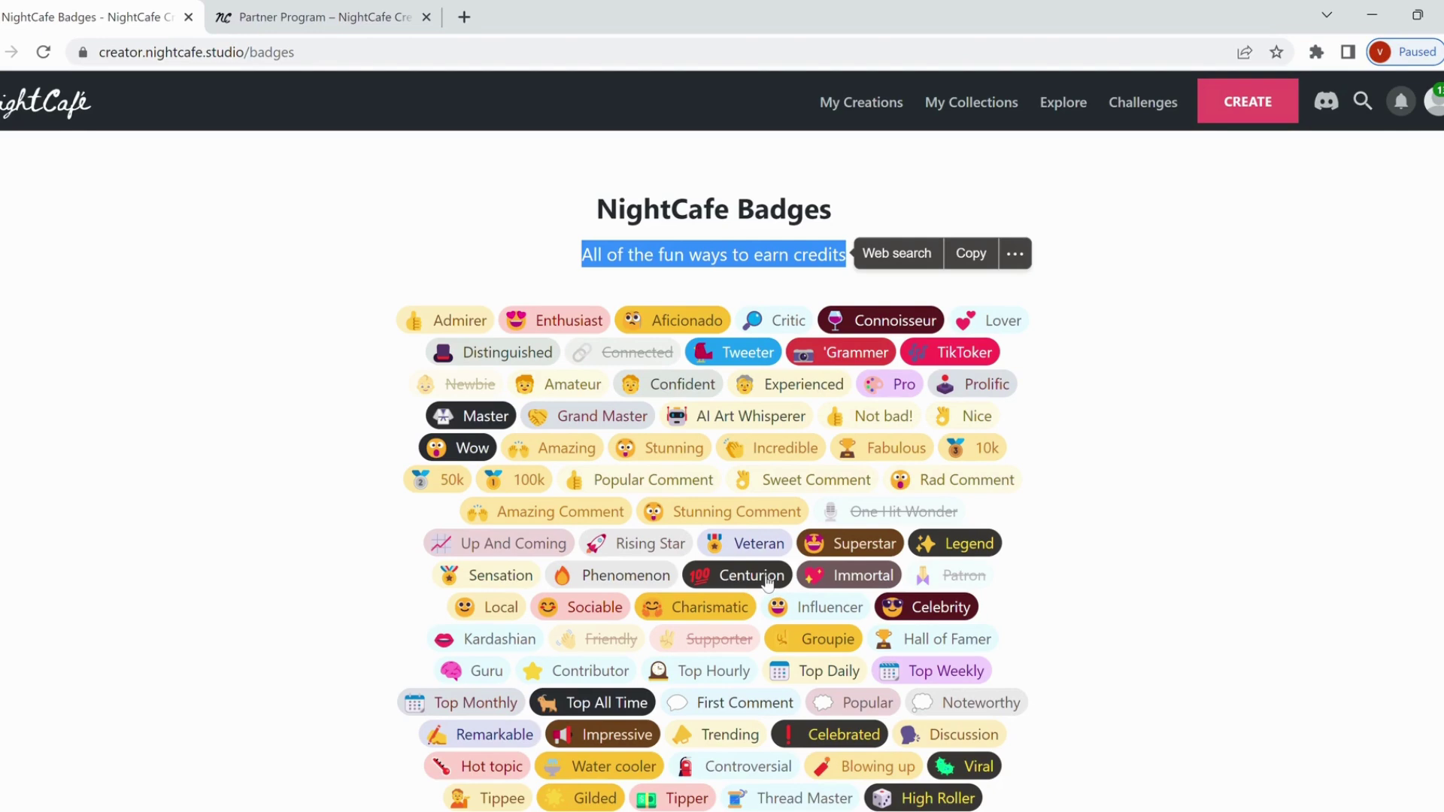
scroll(777, 404, down, 4)
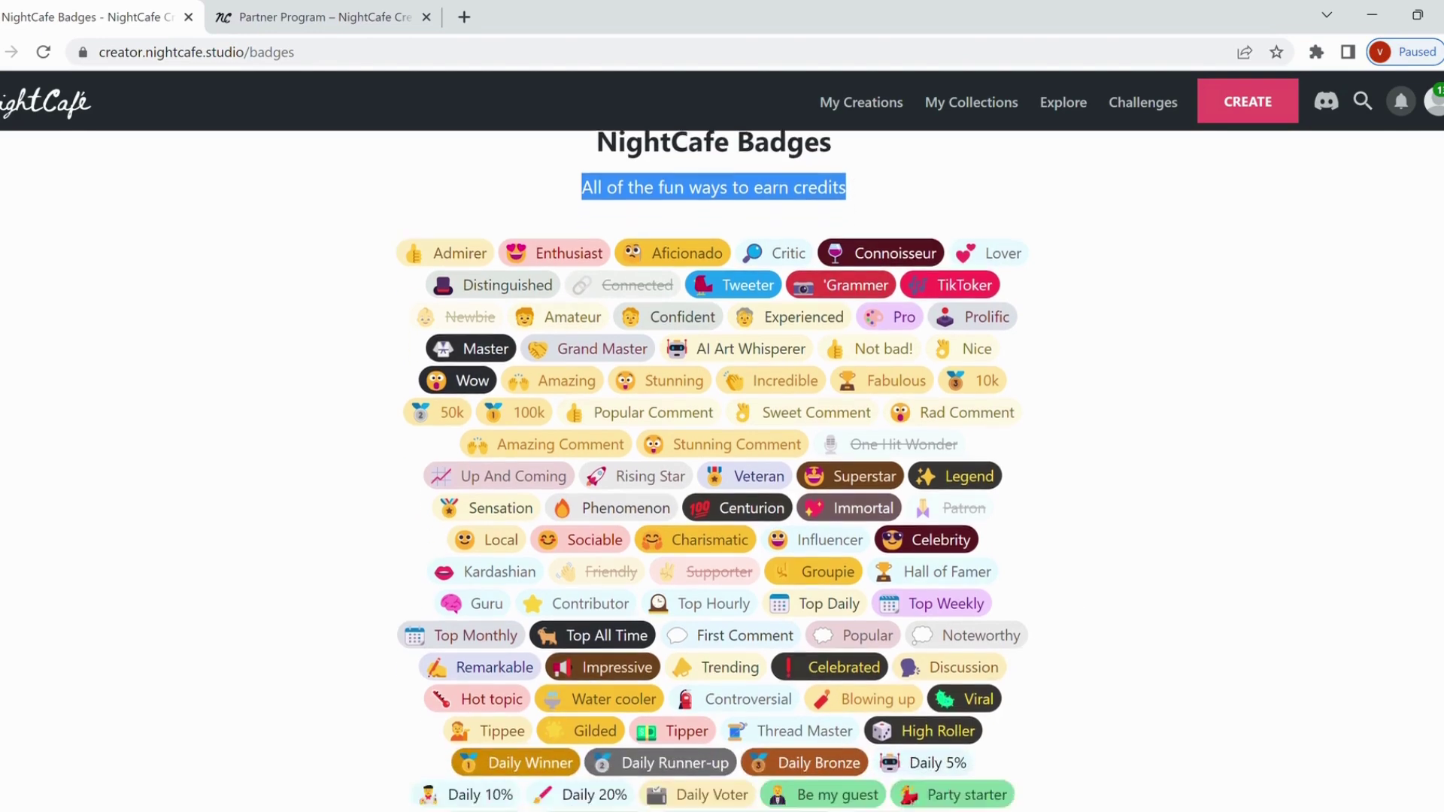